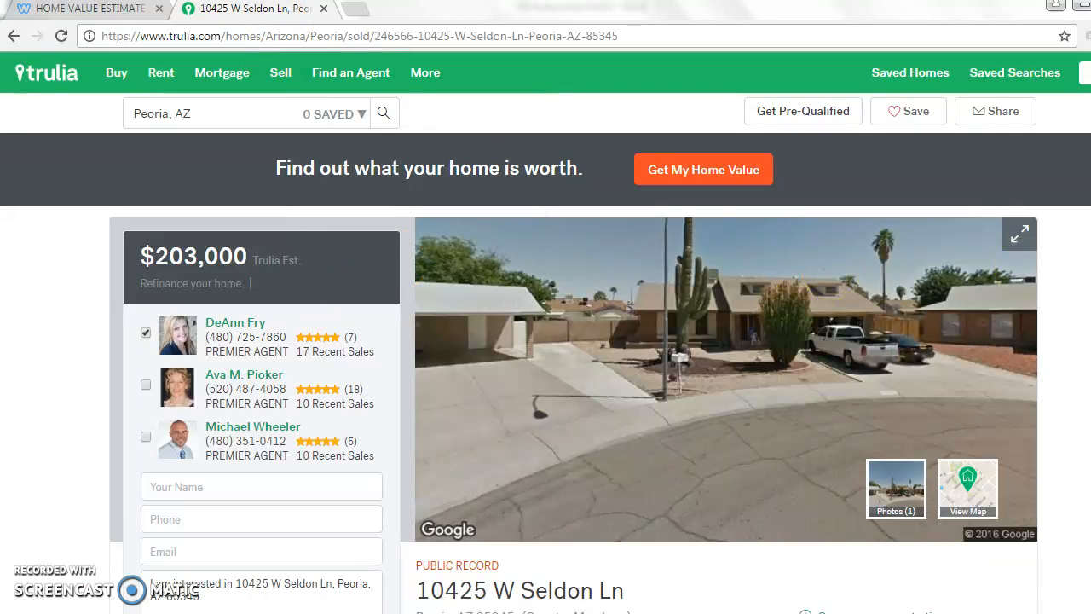
Copy the listed property's full address, from street to ZIP code, from its Trulia page
{"action": "scroll", "coordinate": [697, 446], "scroll_direction": "down", "scroll_amount": 1}
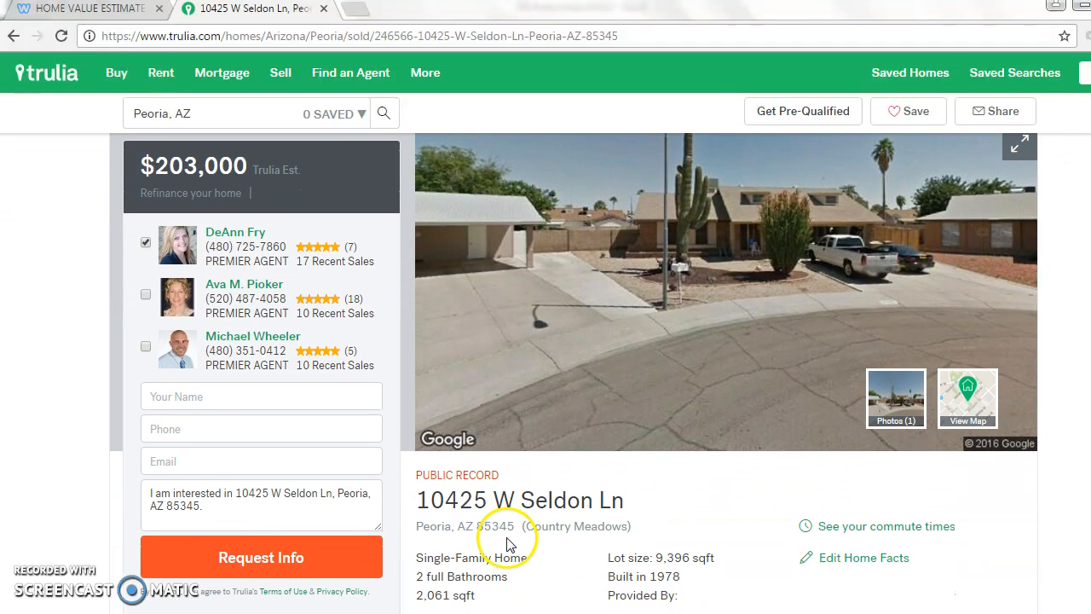
{"action": "left_click_drag", "start_coordinate": [513, 525], "coordinate": [420, 501]}
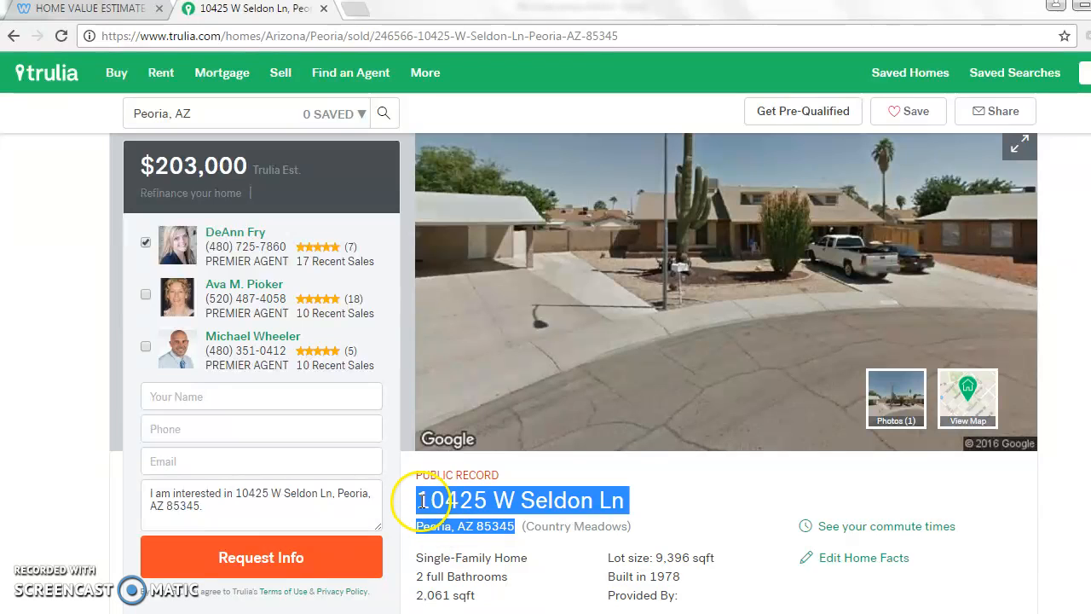
{"action": "right_click", "coordinate": [423, 501]}
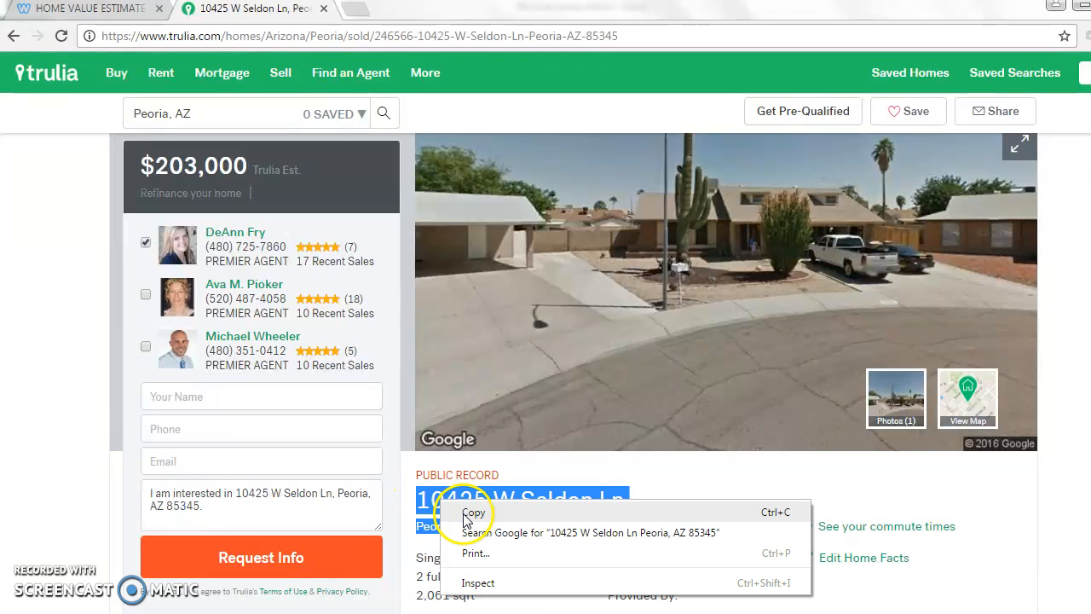
{"action": "left_click", "coordinate": [466, 513]}
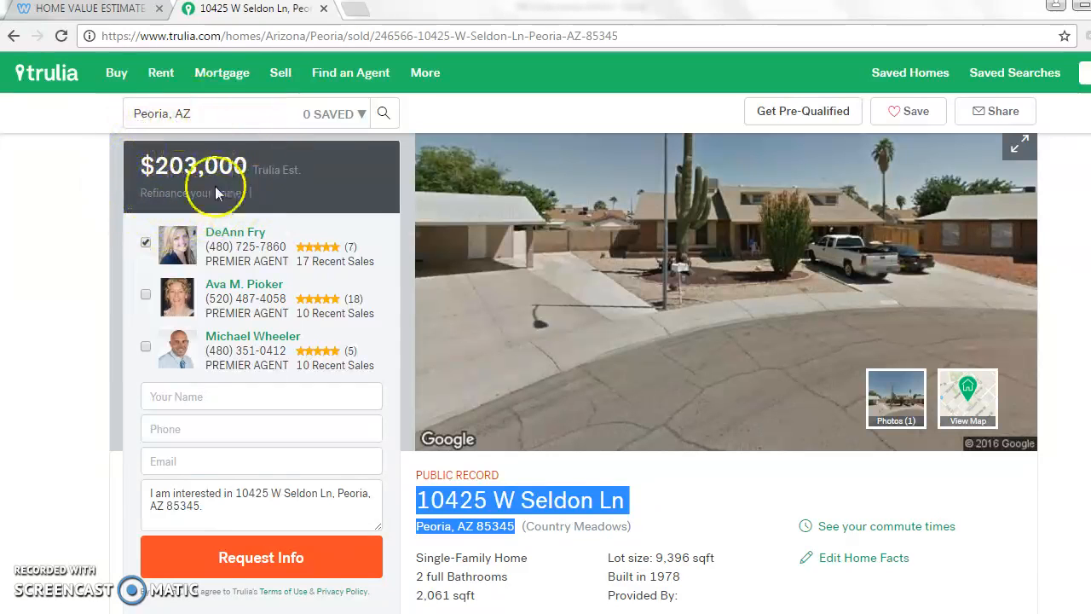
Switch to the REI AutoComp workbook in Excel and start a new property with the address filled from the clipboard
{"action": "left_click", "coordinate": [133, 12]}
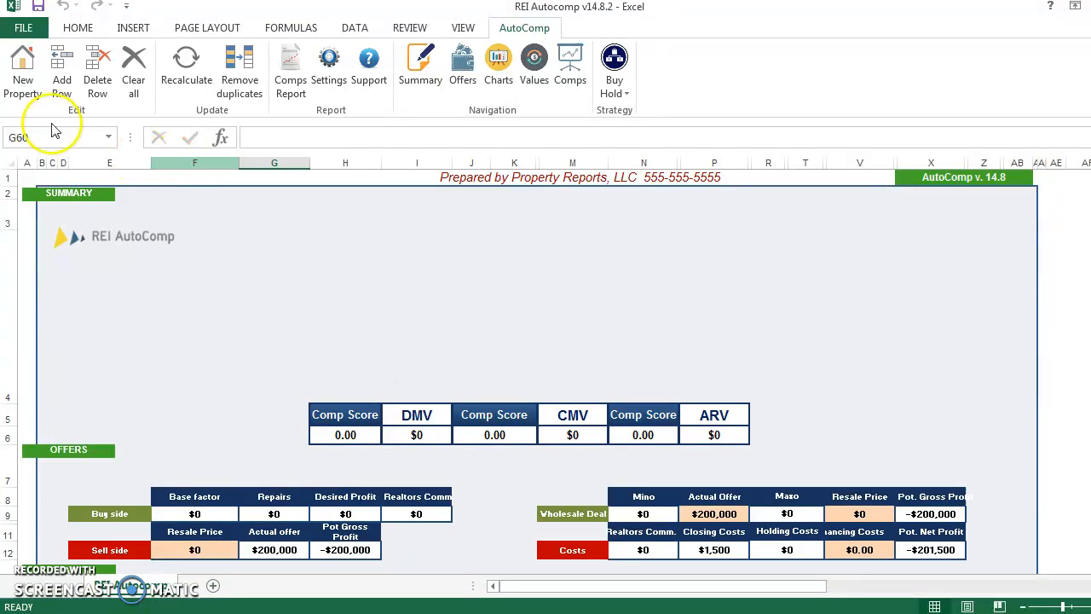
{"action": "left_click", "coordinate": [22, 77]}
{"action": "left_click", "coordinate": [629, 293]}
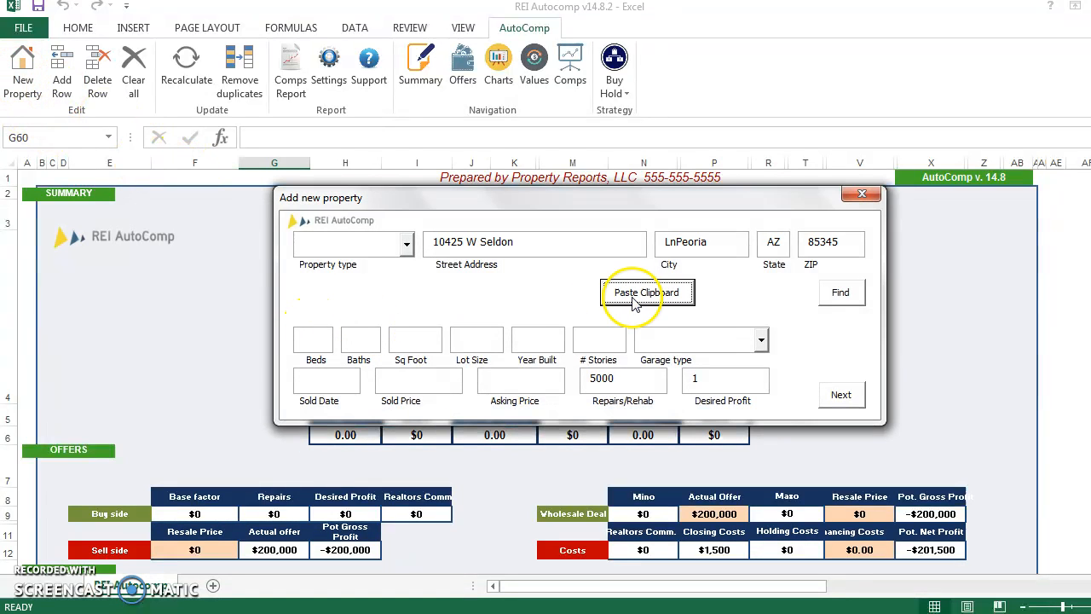
Move the "Ln" suffix from the city to the street address, leaving the city as Peoria, and look up the property's details
{"action": "left_click", "coordinate": [576, 241]}
{"action": "type", "text": "L"}
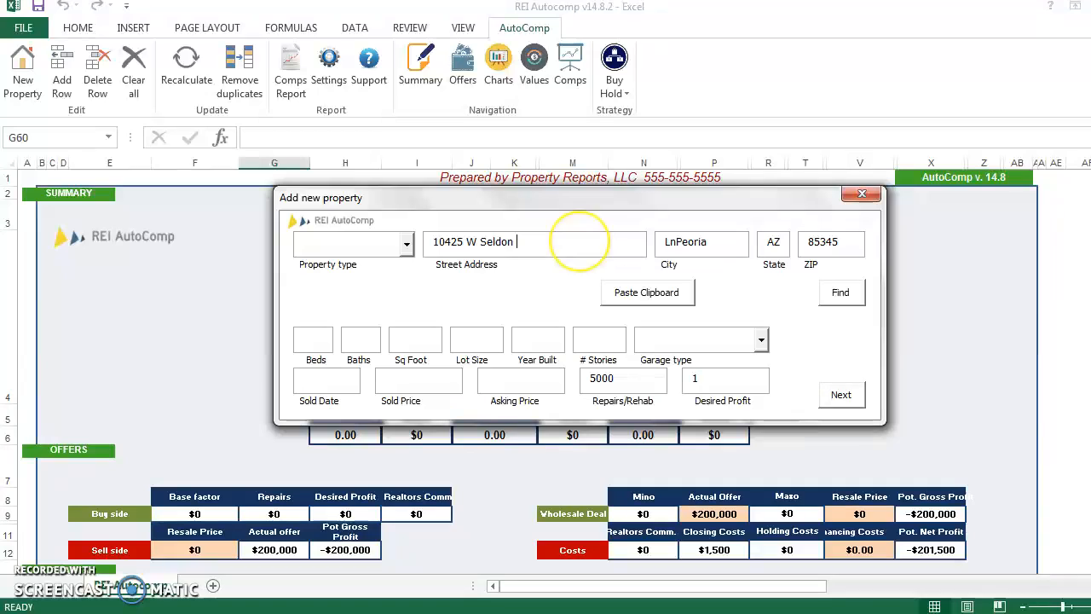
{"action": "type", "text": "n"}
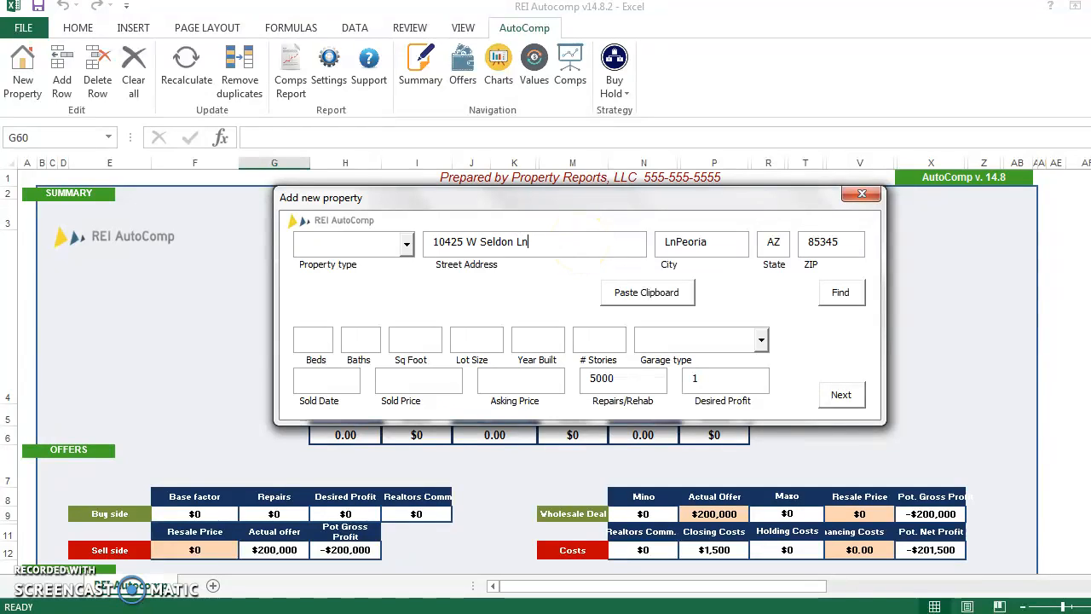
{"action": "left_click", "coordinate": [675, 242]}
{"action": "key", "text": "BackSpace"}
{"action": "key", "text": "BackSpace"}
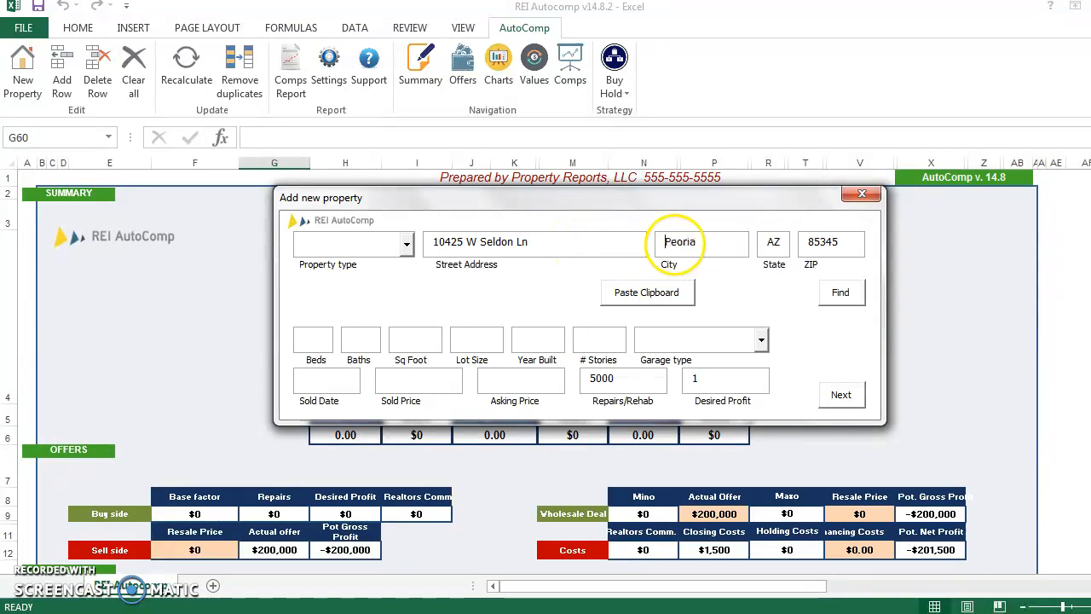
{"action": "left_click", "coordinate": [829, 289]}
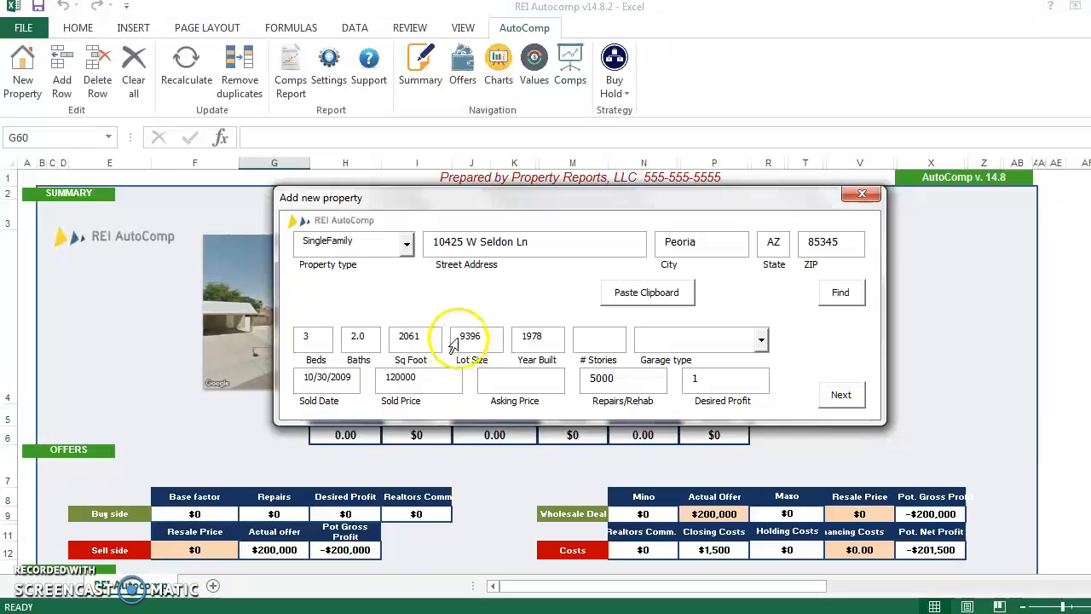
Set the new property's number of stories to 1 and its garage type to 2 Car - Attached
{"action": "left_click", "coordinate": [595, 342]}
{"action": "type", "text": "1"}
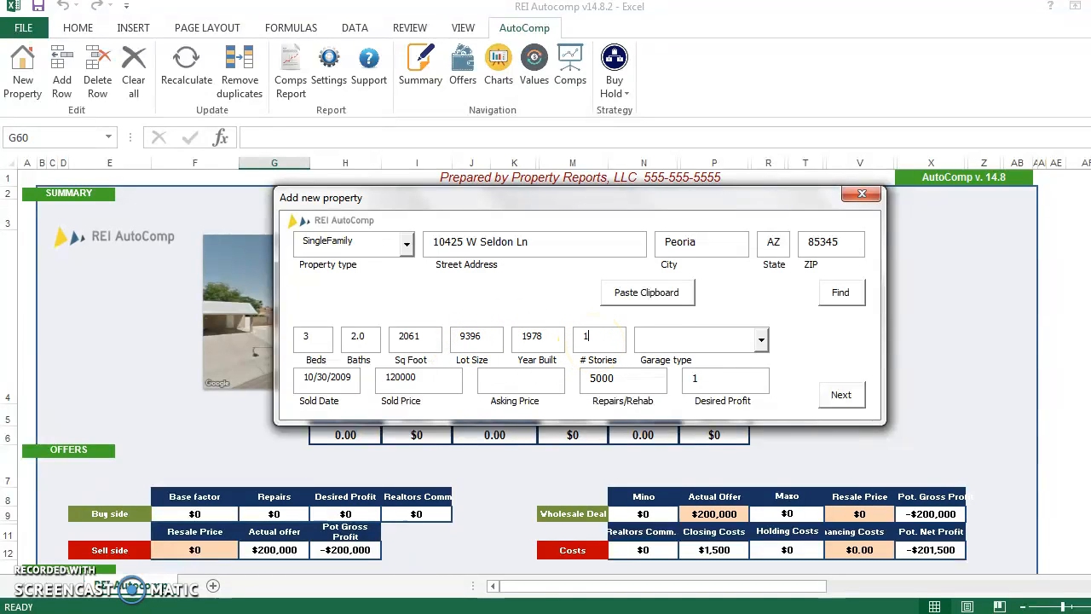
{"action": "left_click", "coordinate": [761, 340]}
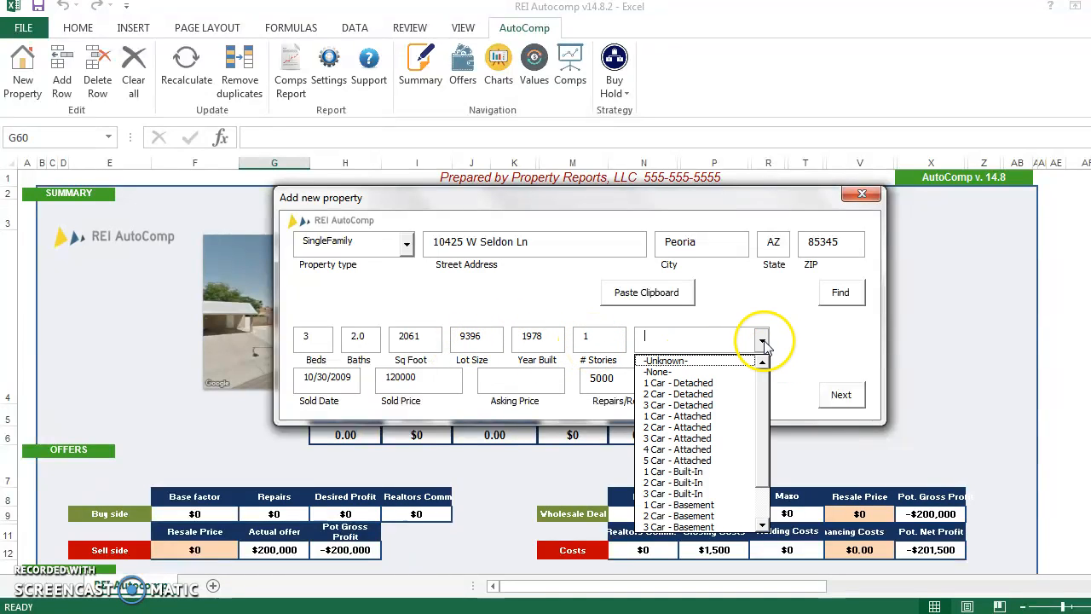
{"action": "left_click", "coordinate": [707, 427]}
Enter an asking price of 203000 and set the repairs/rehab cost to 2500
{"action": "left_click", "coordinate": [547, 382]}
{"action": "type", "text": "203000"}
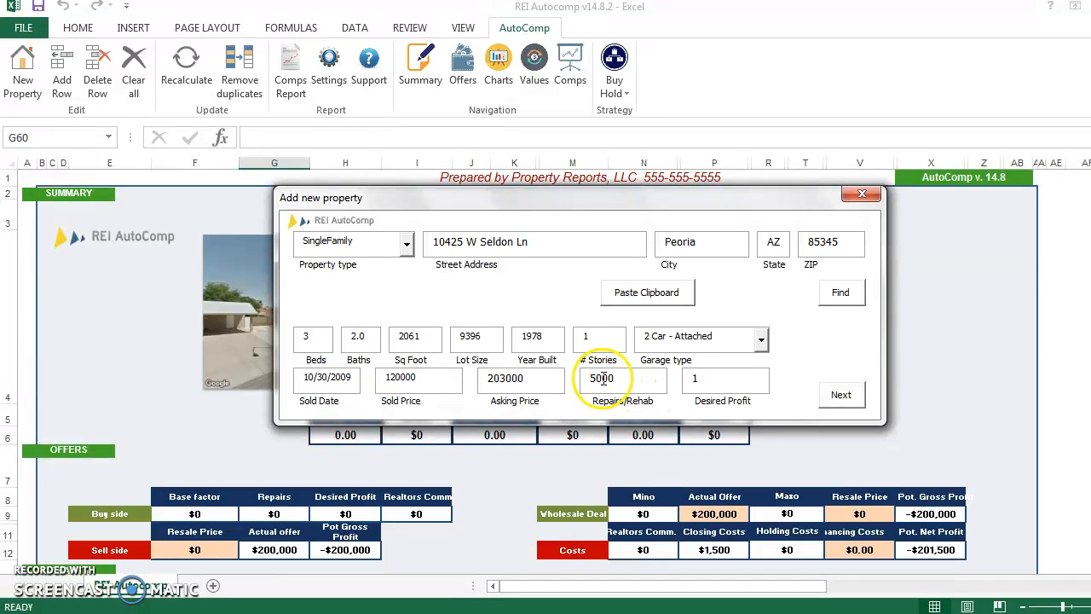
{"action": "left_click_drag", "start_coordinate": [621, 378], "coordinate": [582, 381]}
{"action": "type", "text": "2500"}
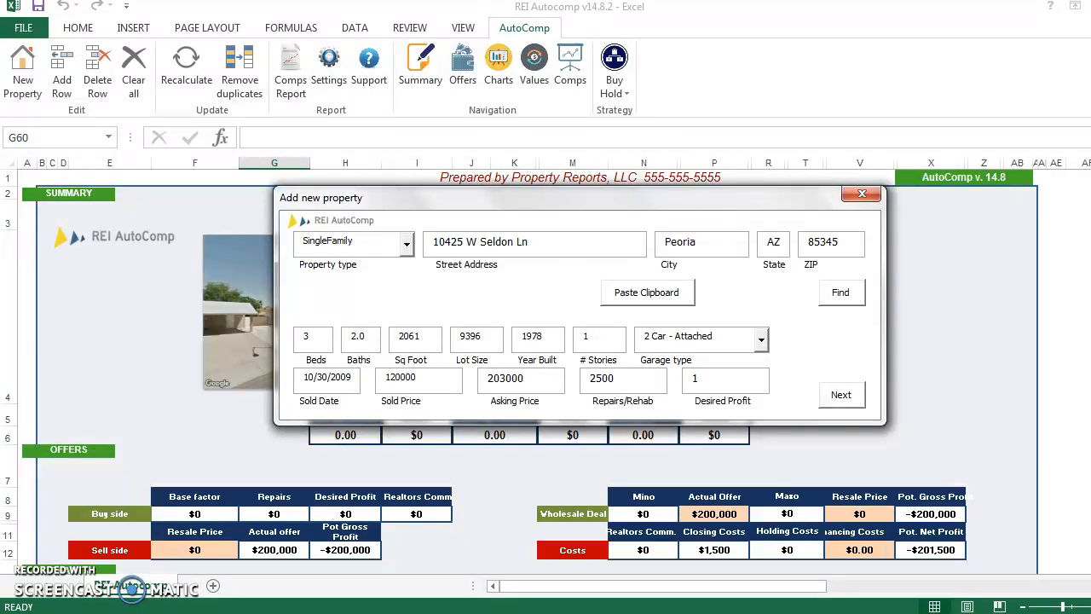
Continue to the data sources and run the import from Redfin, Eppraisal, Zillow and City-Data
{"action": "left_click_drag", "start_coordinate": [579, 196], "coordinate": [515, 219]}
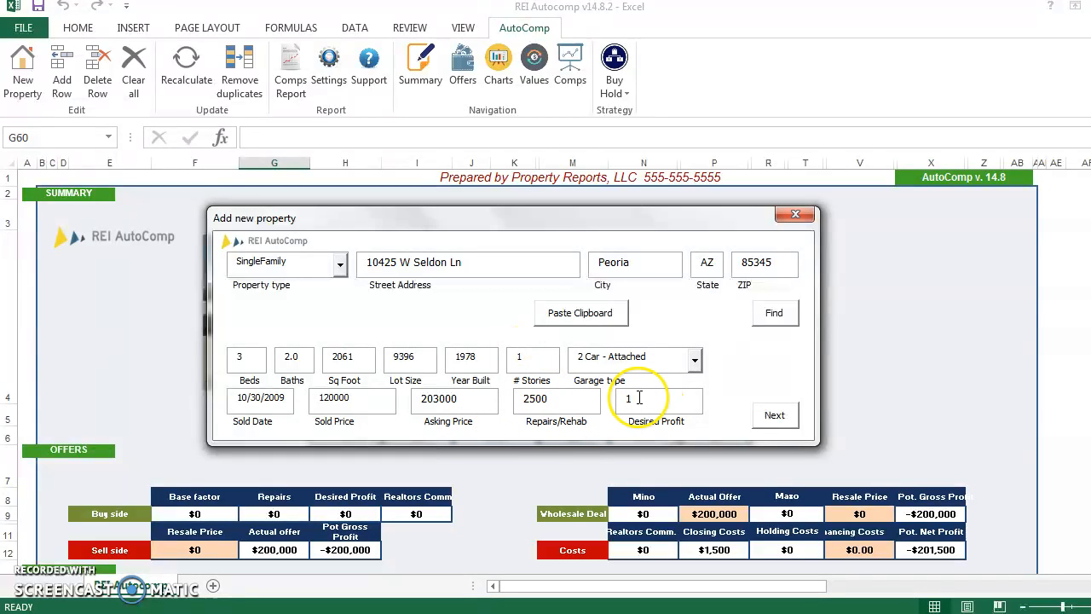
{"action": "left_click", "coordinate": [772, 417]}
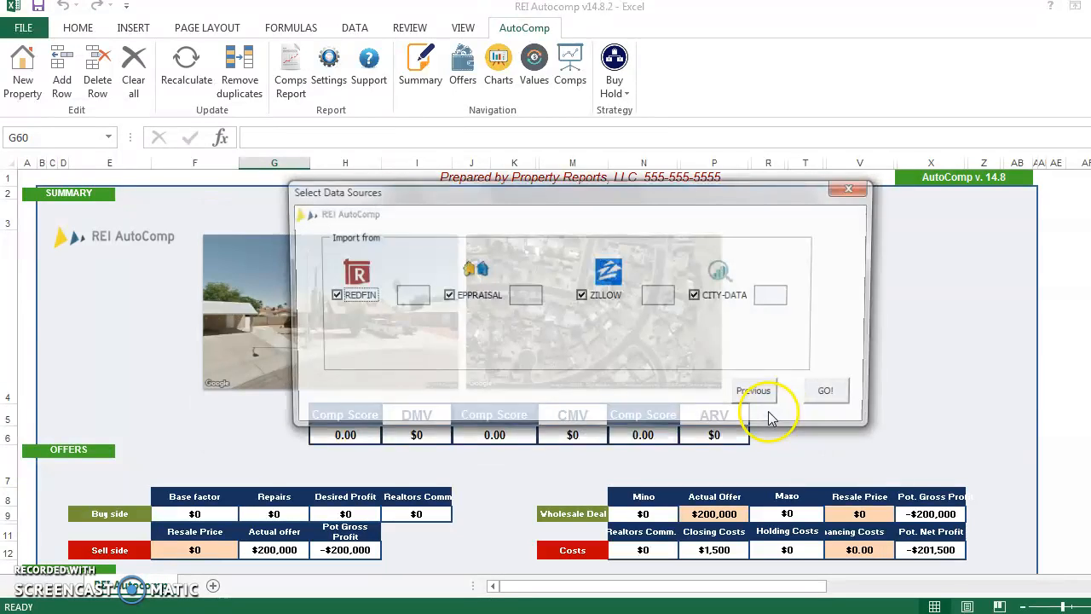
{"action": "left_click", "coordinate": [836, 395]}
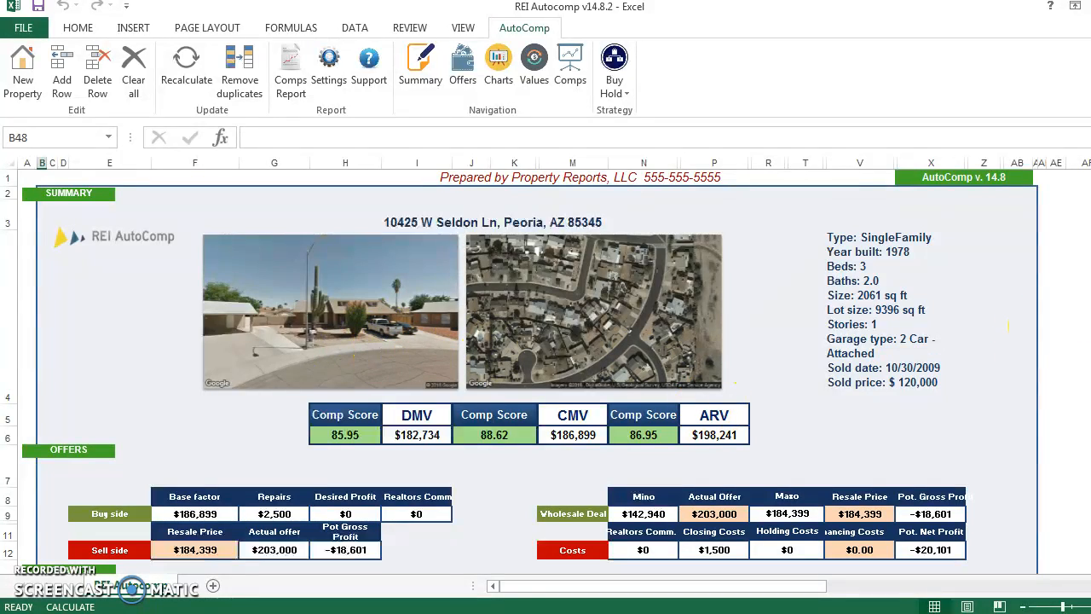
Delete the 103rd Ave records for unit 25 and unit 250 from the comps list
{"action": "scroll", "coordinate": [1008, 325], "scroll_direction": "down", "scroll_amount": 14}
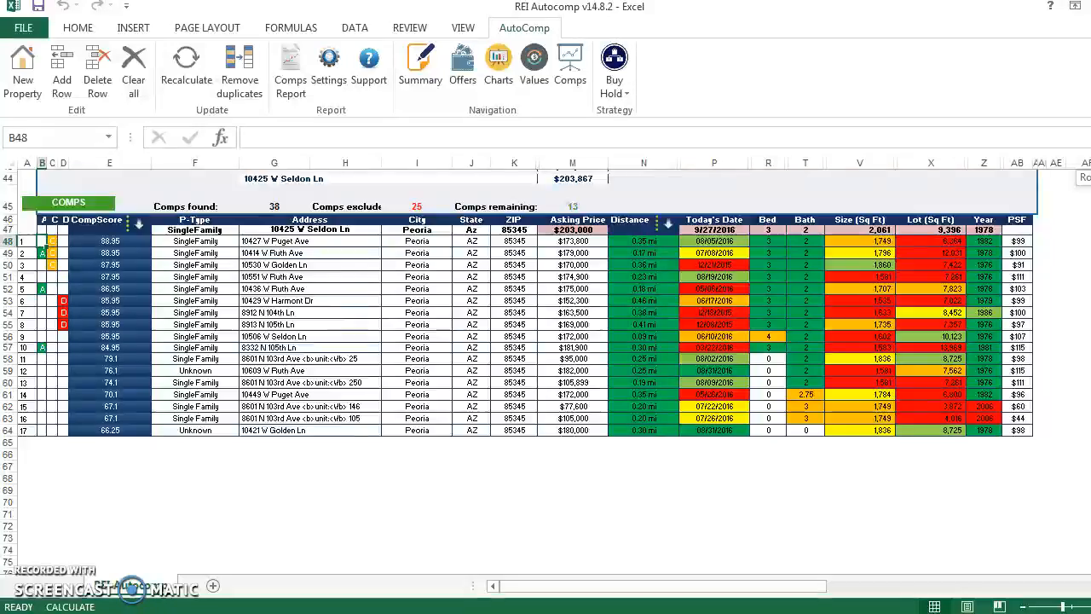
{"action": "left_click_drag", "start_coordinate": [1090, 178], "coordinate": [1090, 178]}
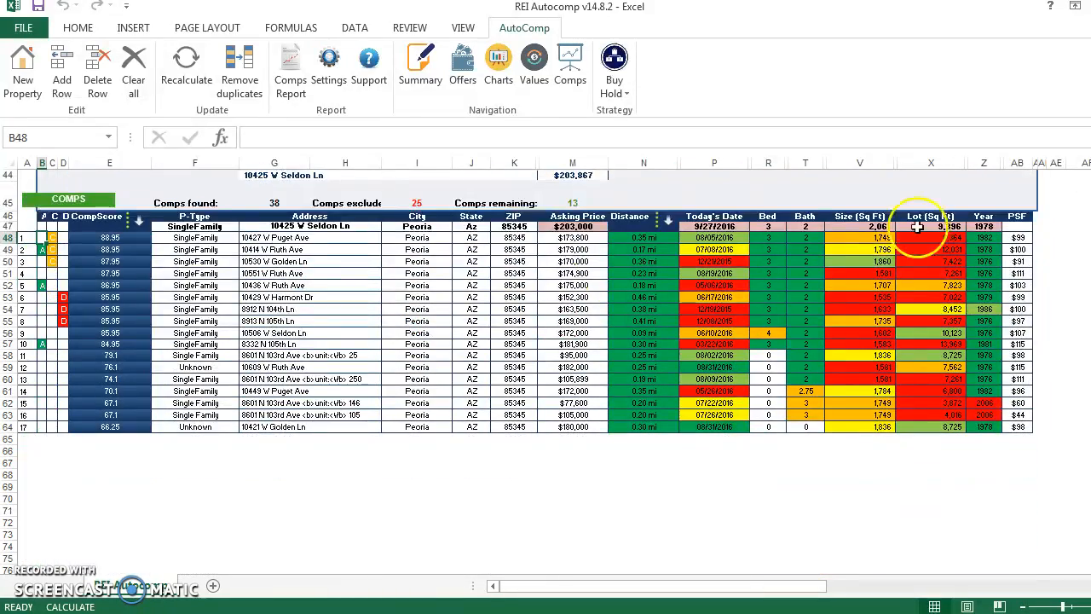
{"action": "left_click", "coordinate": [265, 354]}
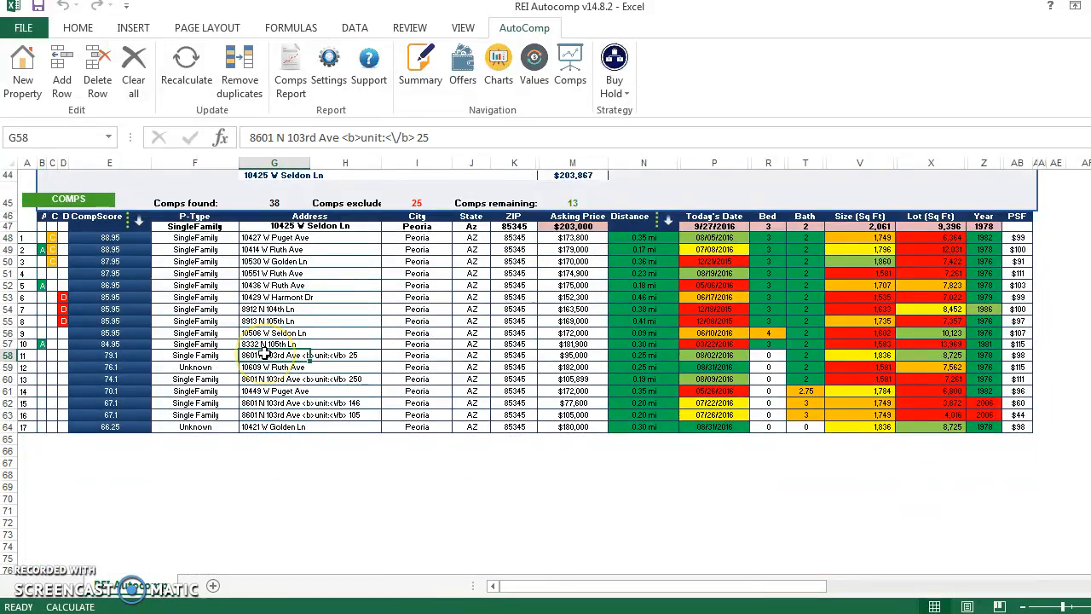
{"action": "left_click", "coordinate": [97, 78]}
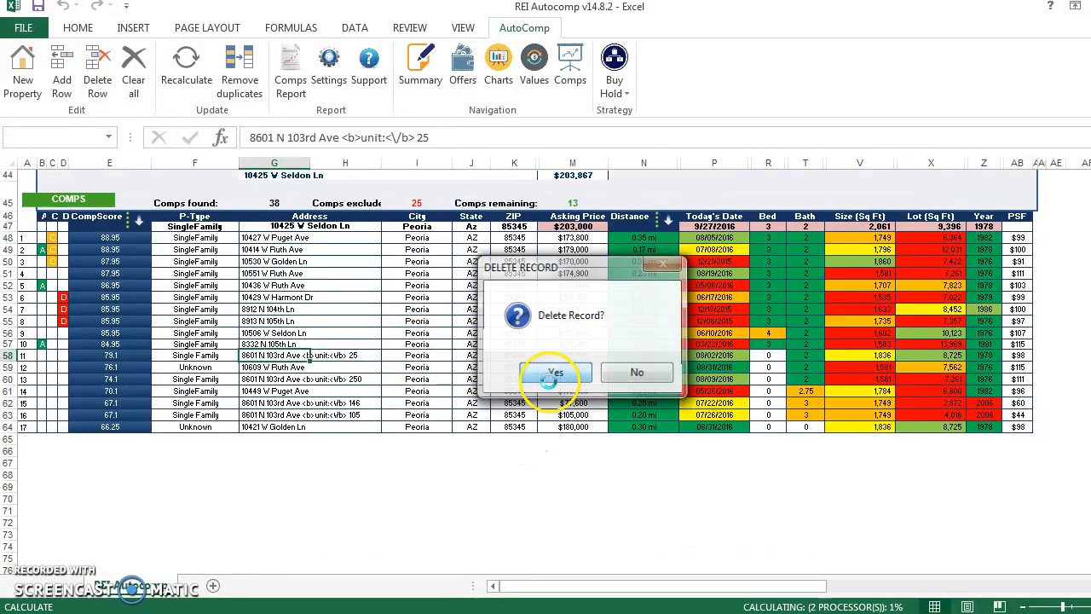
{"action": "left_click", "coordinate": [550, 370]}
{"action": "left_click", "coordinate": [294, 368]}
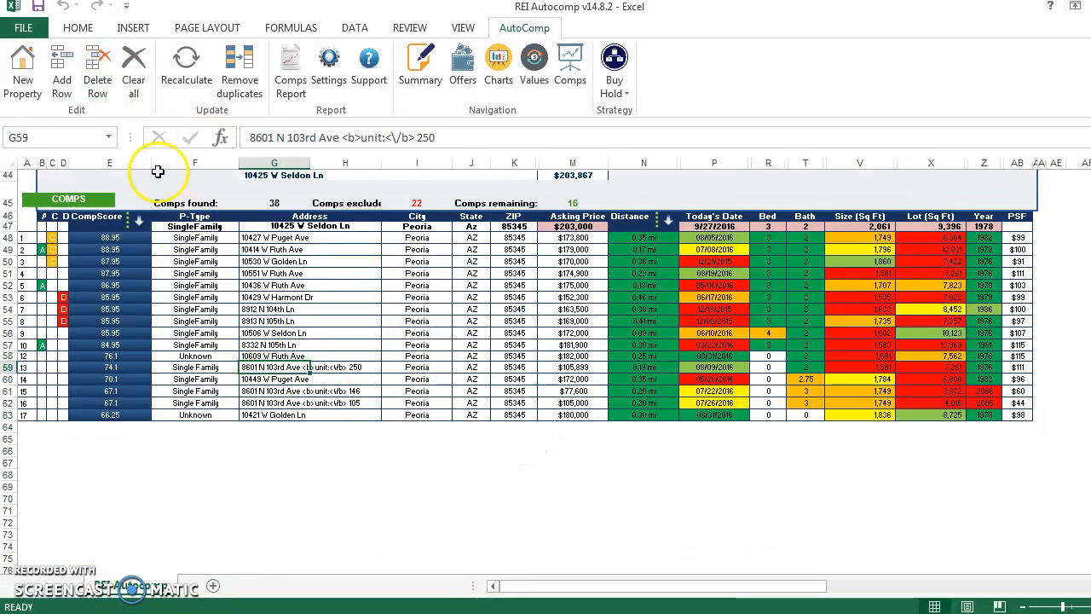
{"action": "left_click", "coordinate": [97, 78]}
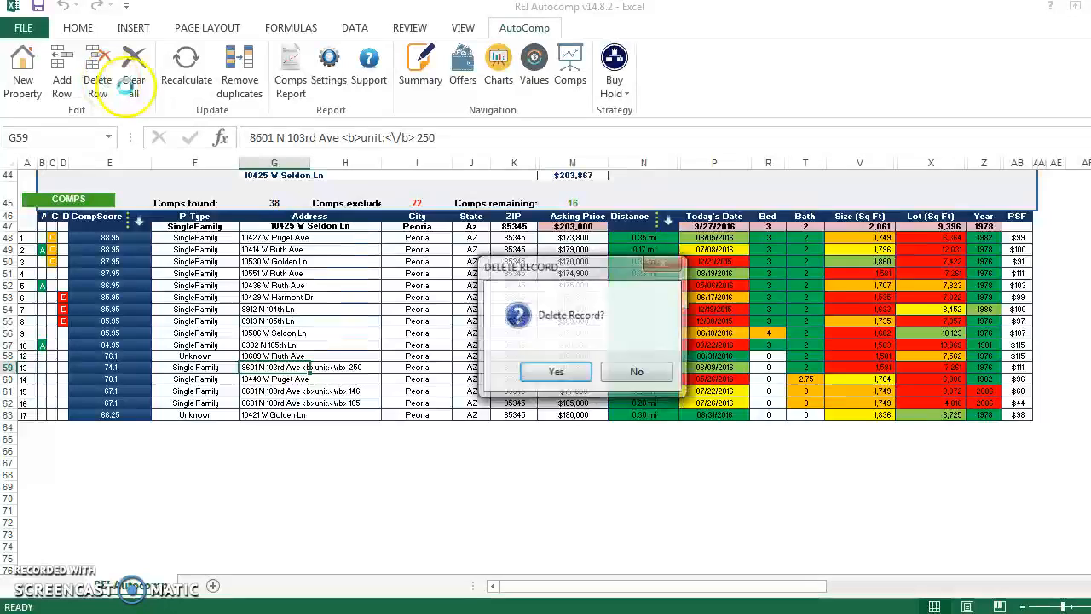
{"action": "left_click", "coordinate": [550, 372]}
Delete the 103rd Ave records for unit 146 and unit 105 from the comps list
{"action": "left_click", "coordinate": [284, 379]}
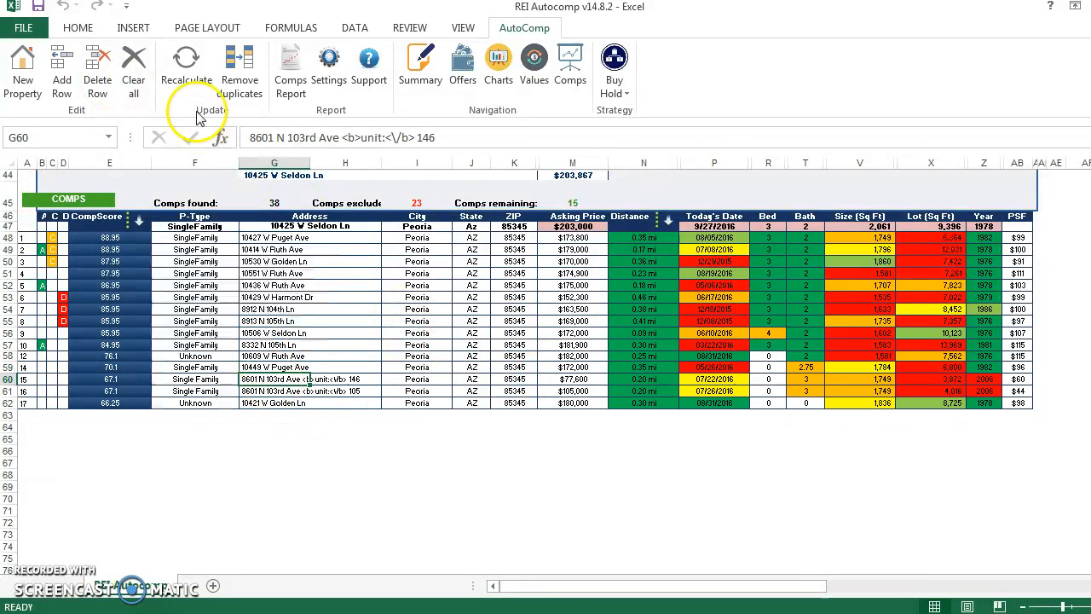
{"action": "left_click", "coordinate": [97, 75]}
{"action": "left_click", "coordinate": [555, 372]}
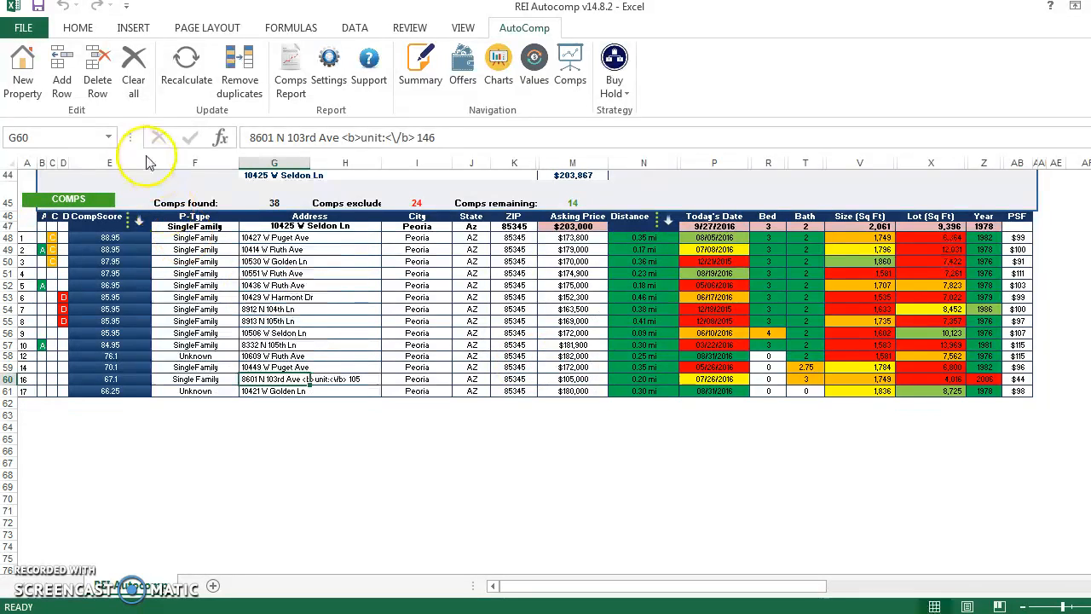
{"action": "left_click", "coordinate": [256, 381]}
{"action": "left_click", "coordinate": [97, 85]}
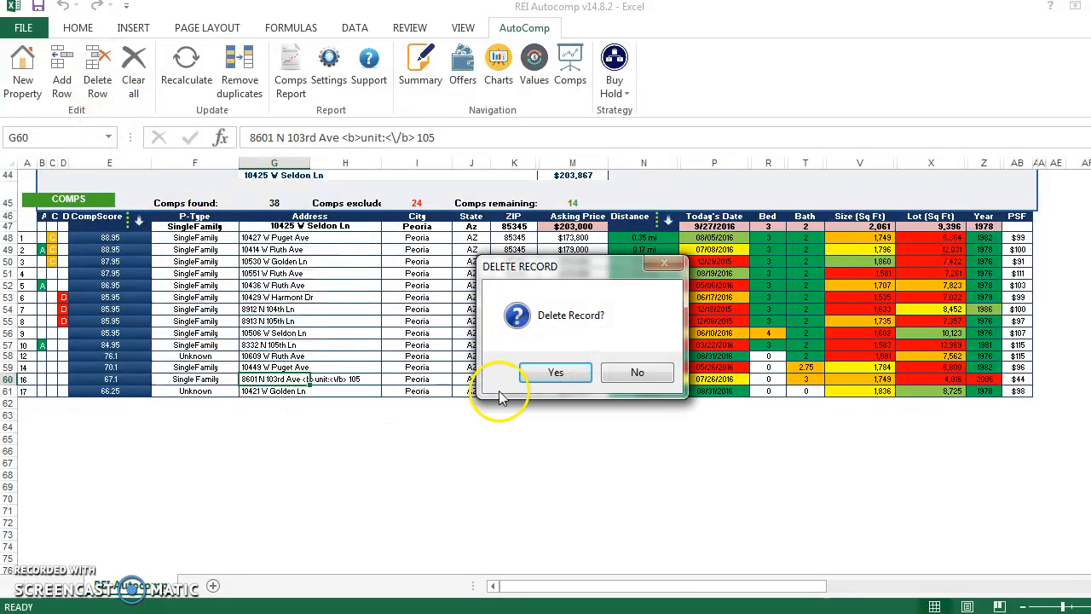
{"action": "left_click", "coordinate": [549, 370]}
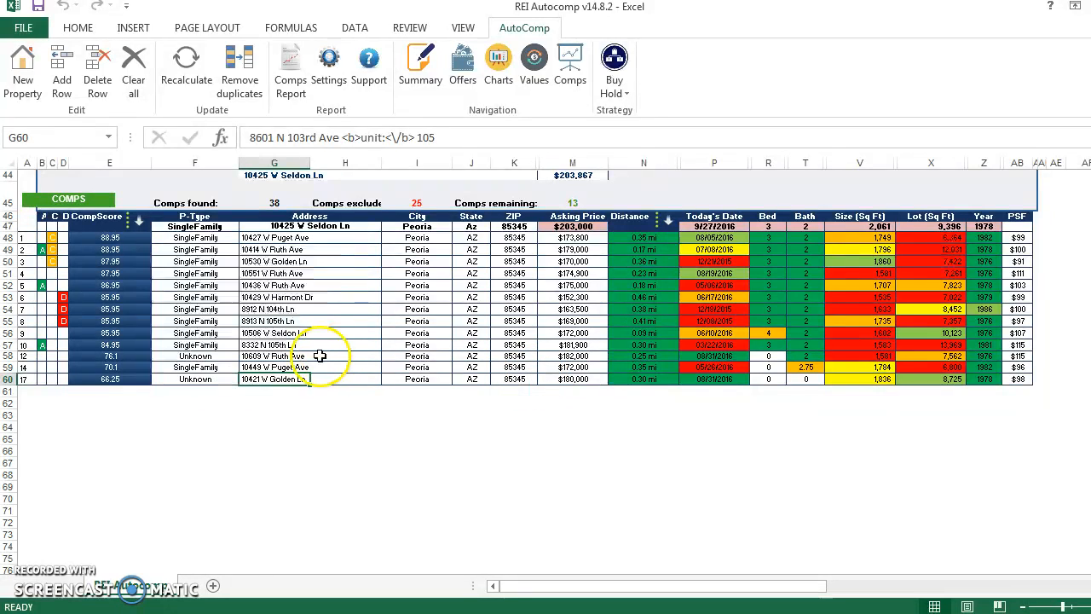
Copy the address of the comp in row 58 and search for it on Google in Chrome
{"action": "left_click", "coordinate": [286, 357]}
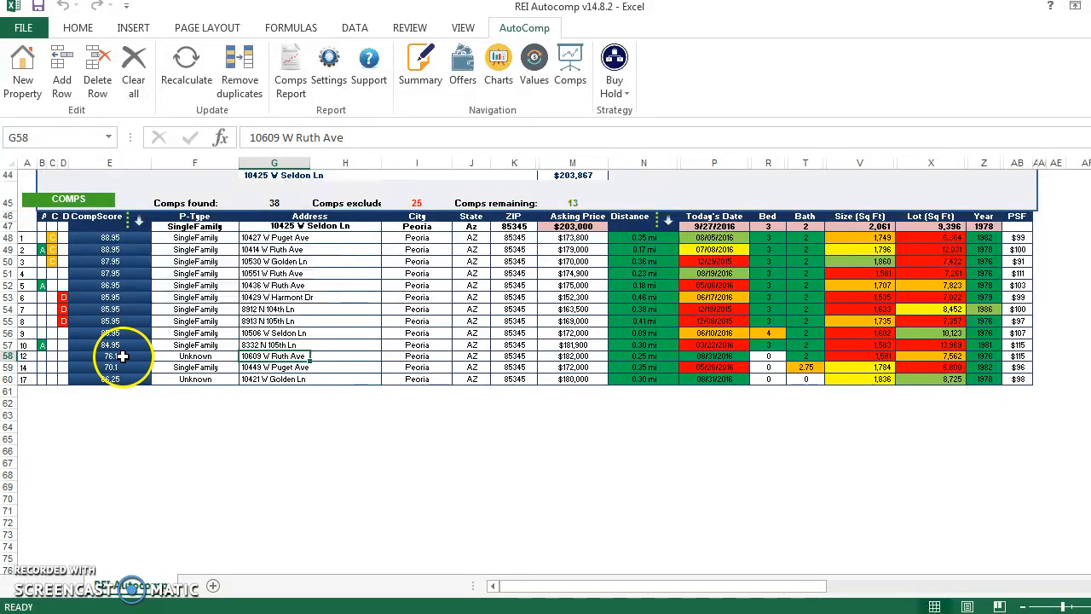
{"action": "key", "text": "ctrl+c"}
{"action": "key", "text": "alt+Tab"}
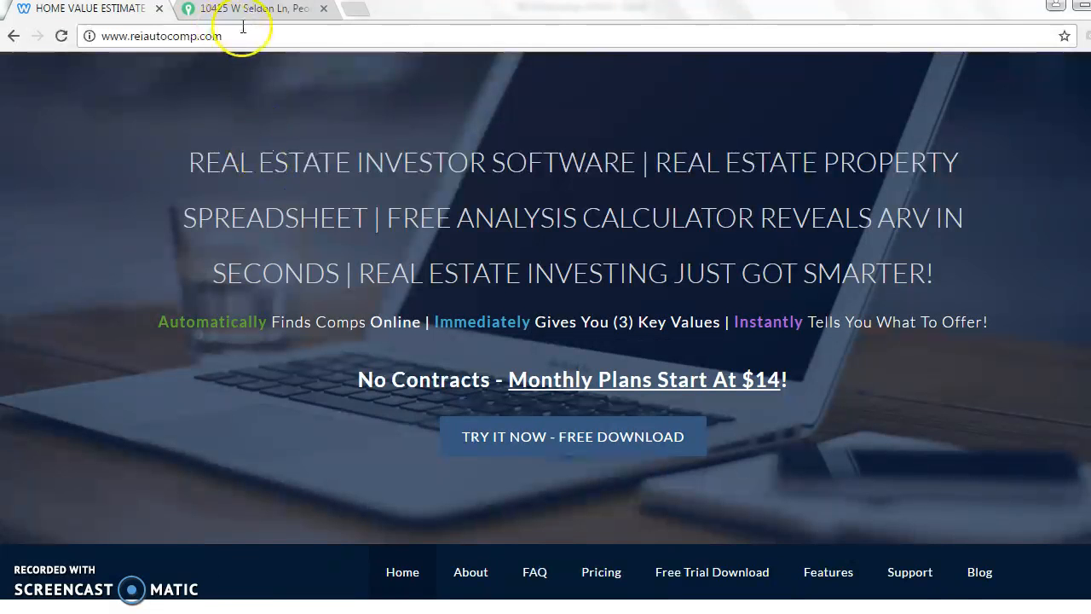
{"action": "left_click", "coordinate": [287, 10]}
{"action": "left_click", "coordinate": [217, 36]}
{"action": "key", "text": "ctrl+v"}
{"action": "key", "text": "Return"}
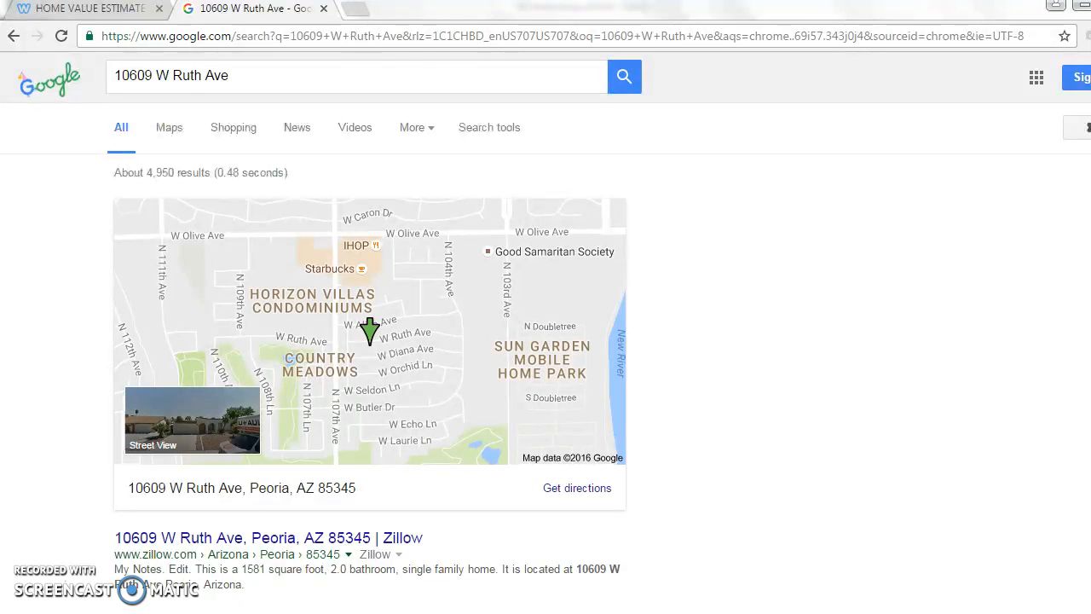
Find the bedroom count in the search results and enter 3 as the bed count in row 58 of the Excel comps list
{"action": "scroll", "coordinate": [545, 332], "scroll_direction": "down", "scroll_amount": 3}
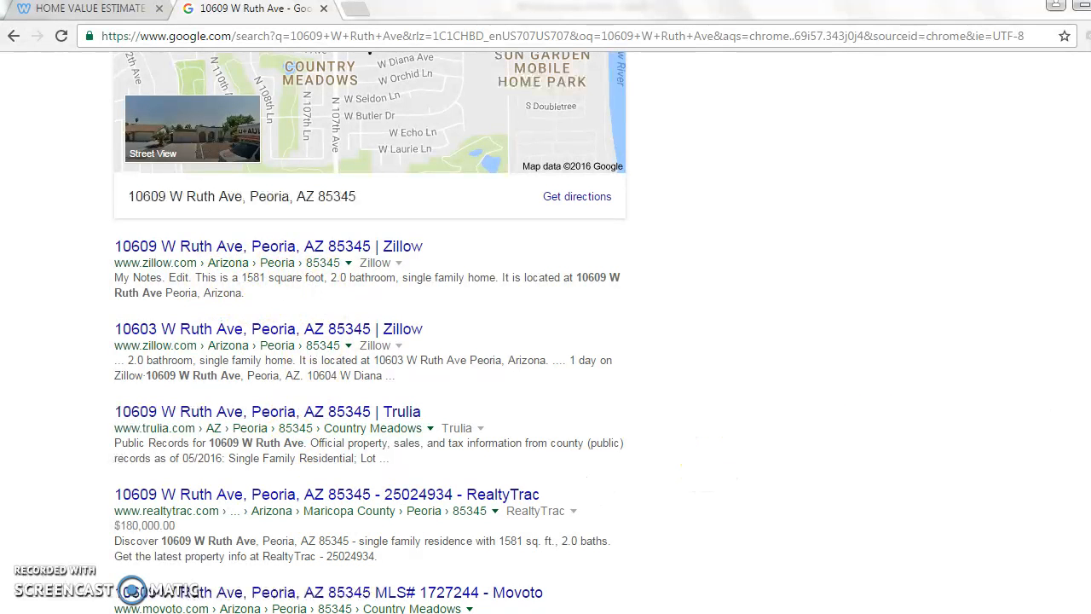
{"action": "scroll", "coordinate": [597, 427], "scroll_direction": "down", "scroll_amount": 2}
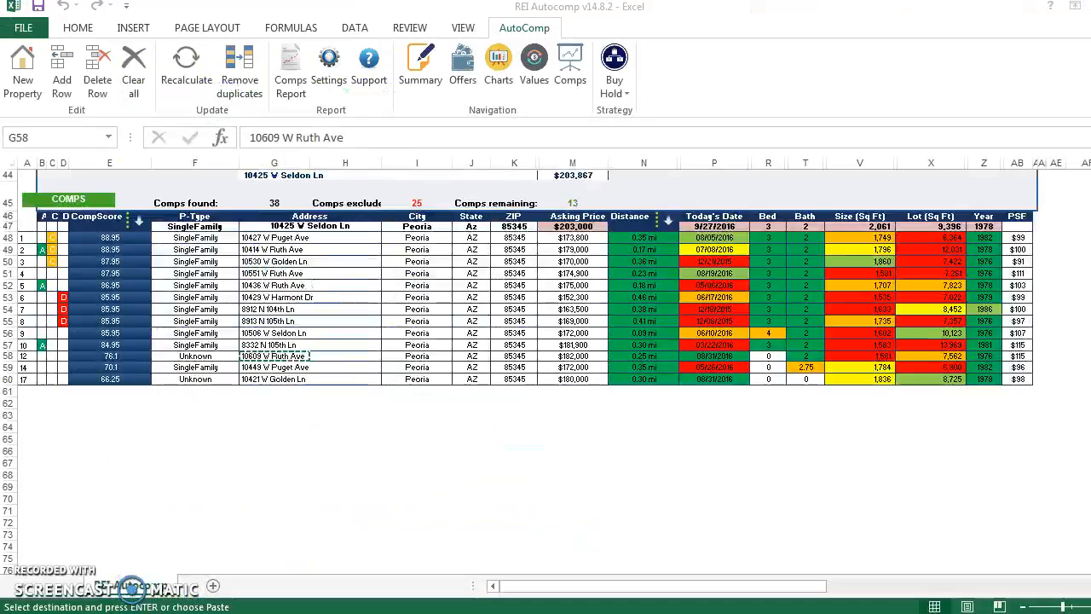
{"action": "key", "text": "alt+Tab"}
{"action": "left_click", "coordinate": [769, 357]}
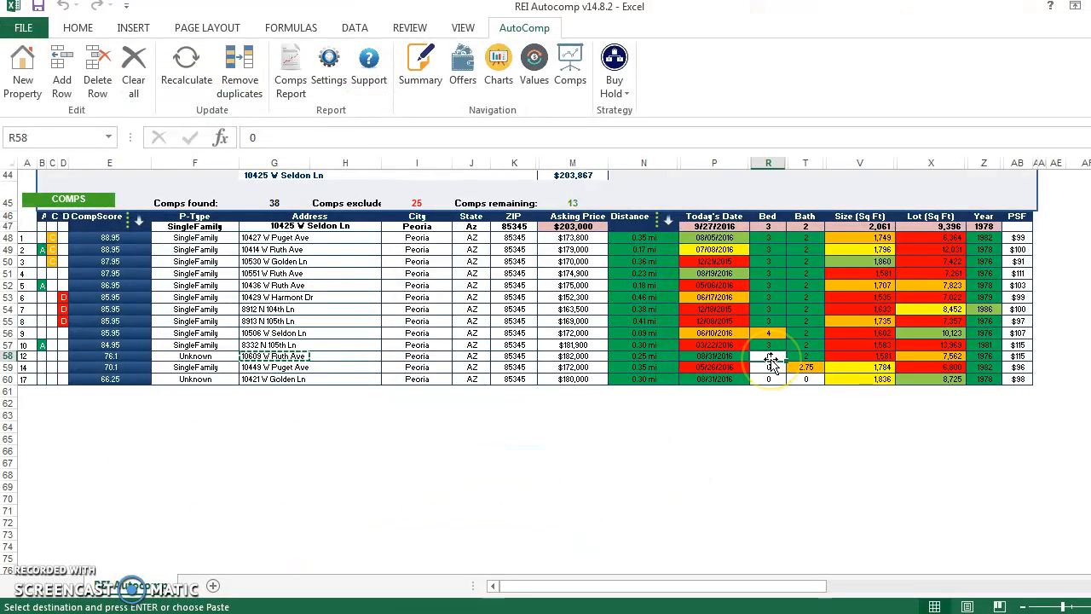
{"action": "type", "text": "3"}
{"action": "left_click", "coordinate": [553, 364]}
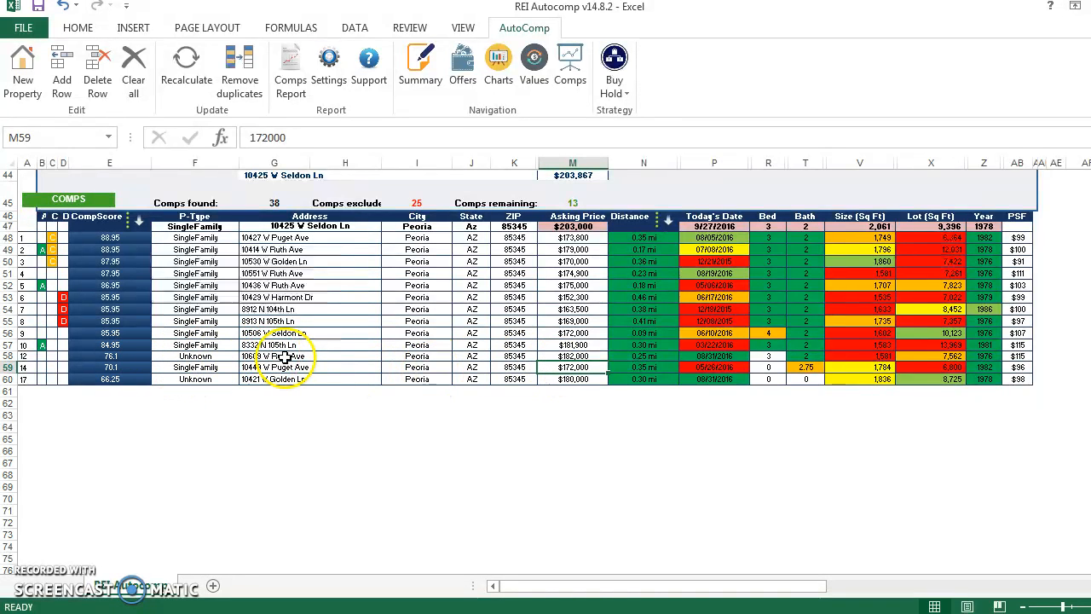
{"action": "left_click", "coordinate": [458, 345]}
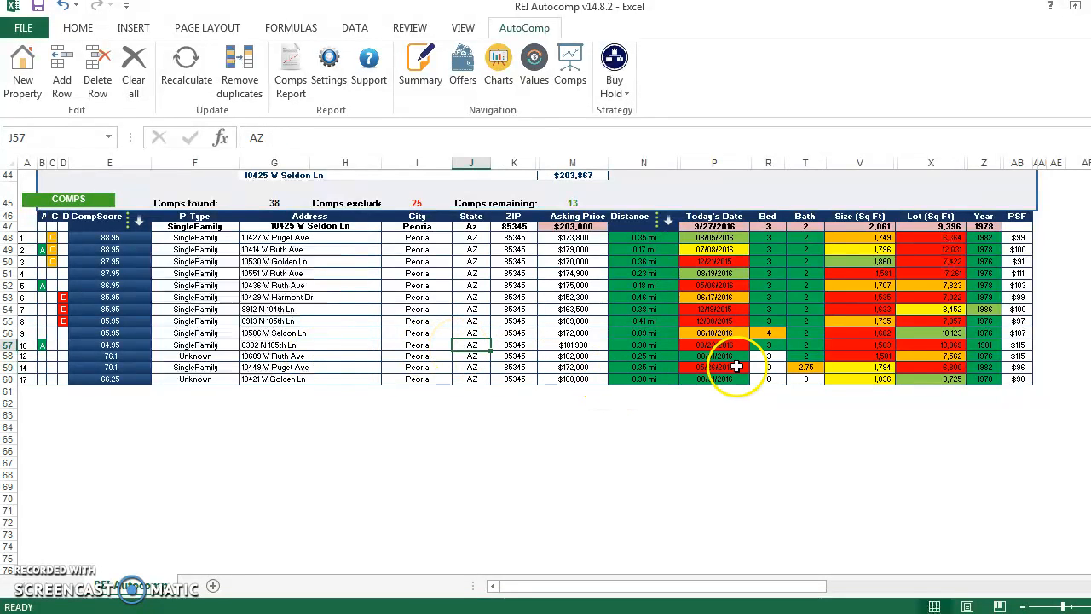
Recalculate the comps, then copy the address of the comp in row 59 and search for it on Google in Chrome
{"action": "left_click", "coordinate": [181, 77]}
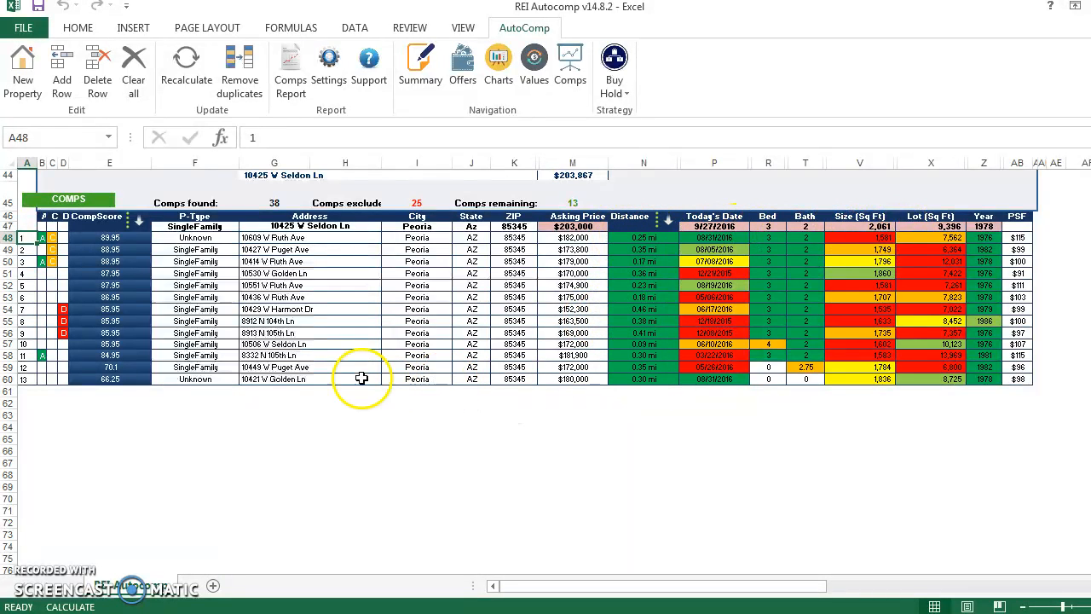
{"action": "left_click", "coordinate": [273, 367]}
{"action": "key", "text": "ctrl+c"}
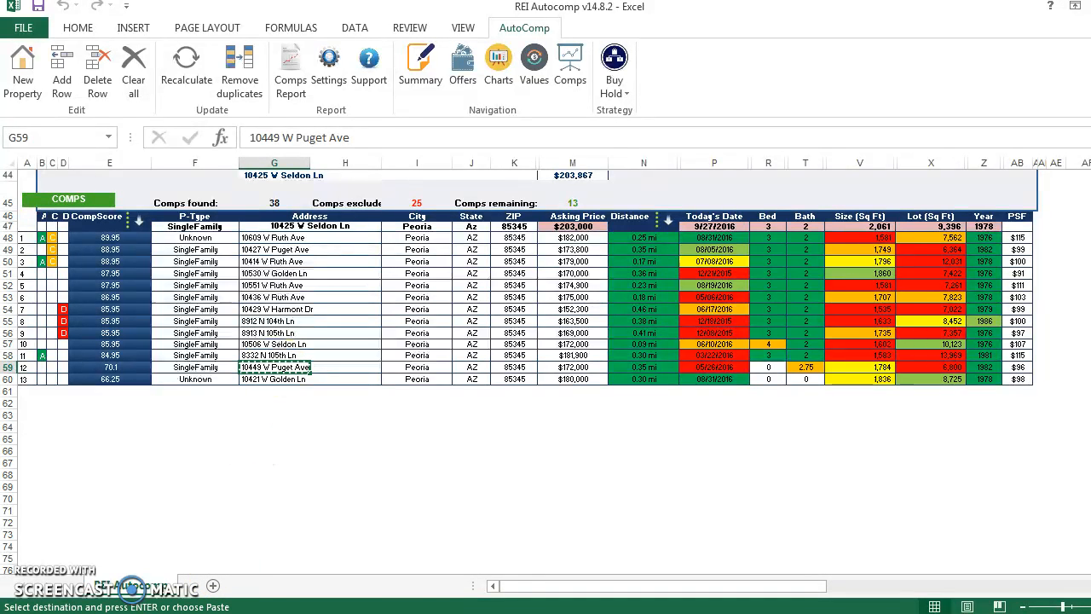
{"action": "key", "text": "alt+Tab"}
{"action": "left_click", "coordinate": [316, 36]}
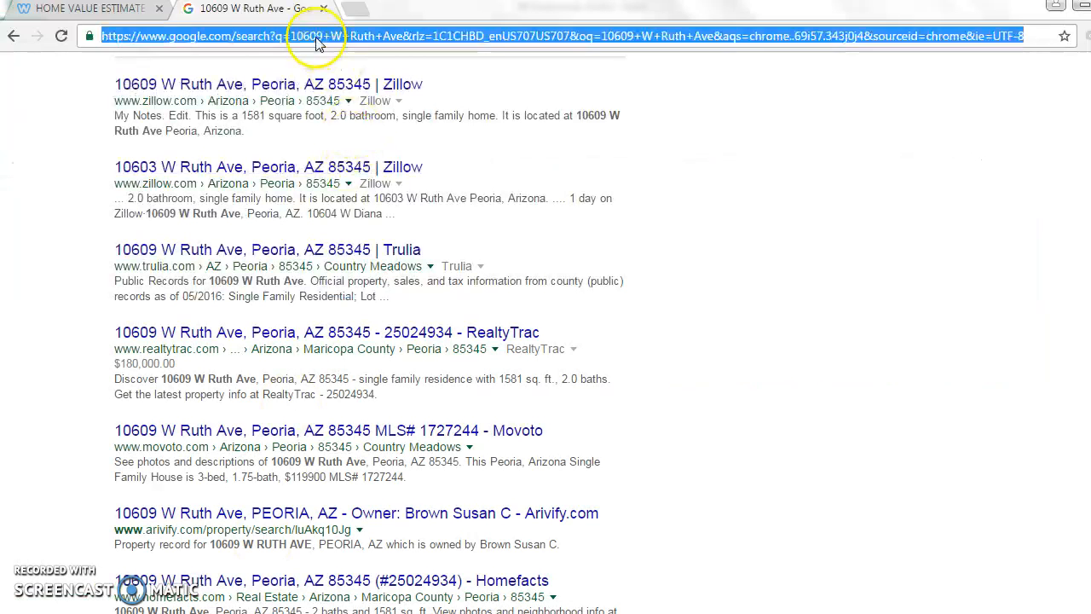
{"action": "key", "text": "ctrl+v"}
{"action": "key", "text": "Return"}
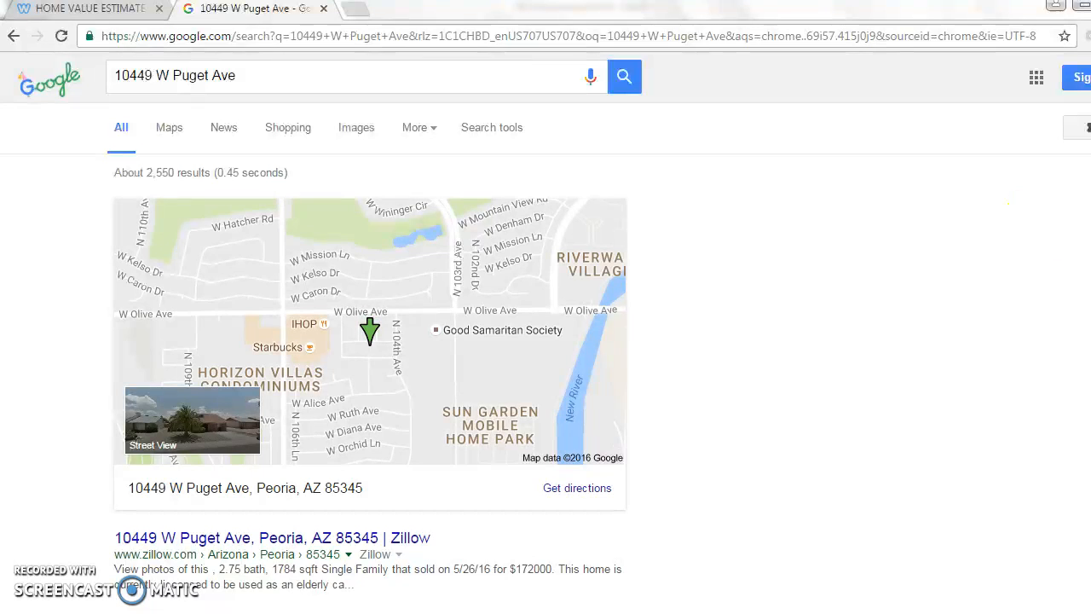
Find the bedroom count in the search results, enter 4 as the bed count in row 59 of the Excel comps list, and recalculate
{"action": "scroll", "coordinate": [375, 332], "scroll_direction": "down", "scroll_amount": 4}
{"action": "scroll", "coordinate": [375, 332], "scroll_direction": "down", "scroll_amount": 2}
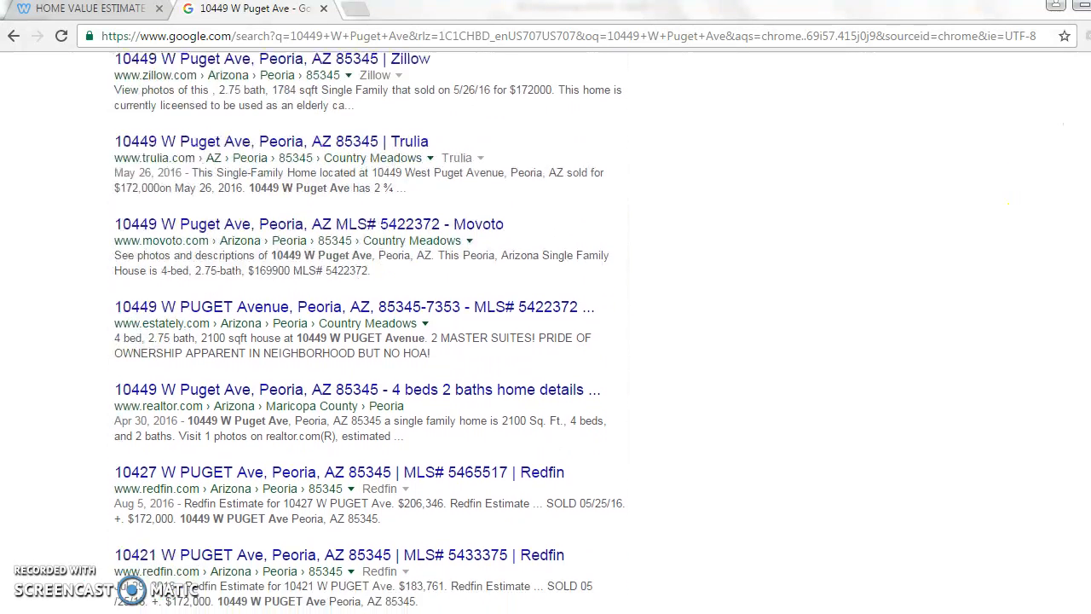
{"action": "scroll", "coordinate": [375, 332], "scroll_direction": "down", "scroll_amount": 1}
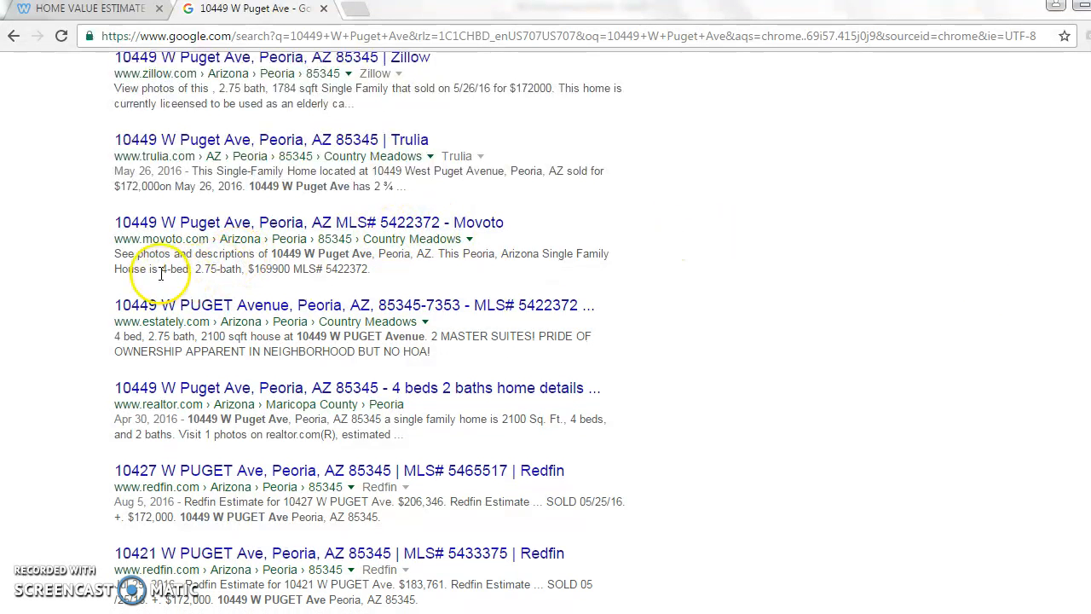
{"action": "left_click", "coordinate": [263, 612]}
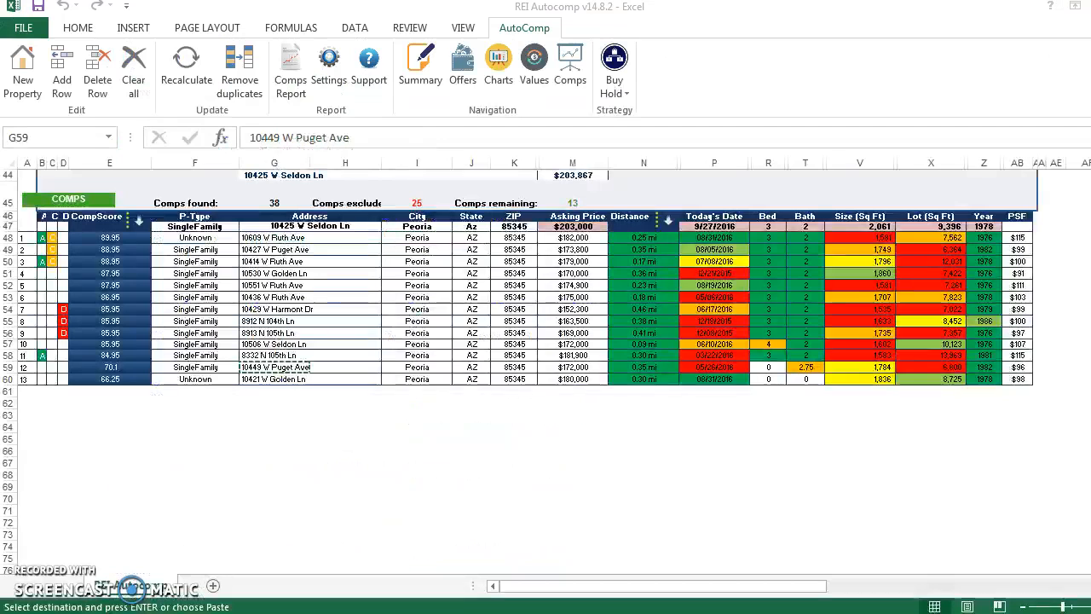
{"action": "left_click", "coordinate": [771, 366]}
{"action": "type", "text": "4"}
{"action": "left_click", "coordinate": [599, 311]}
{"action": "left_click", "coordinate": [435, 393]}
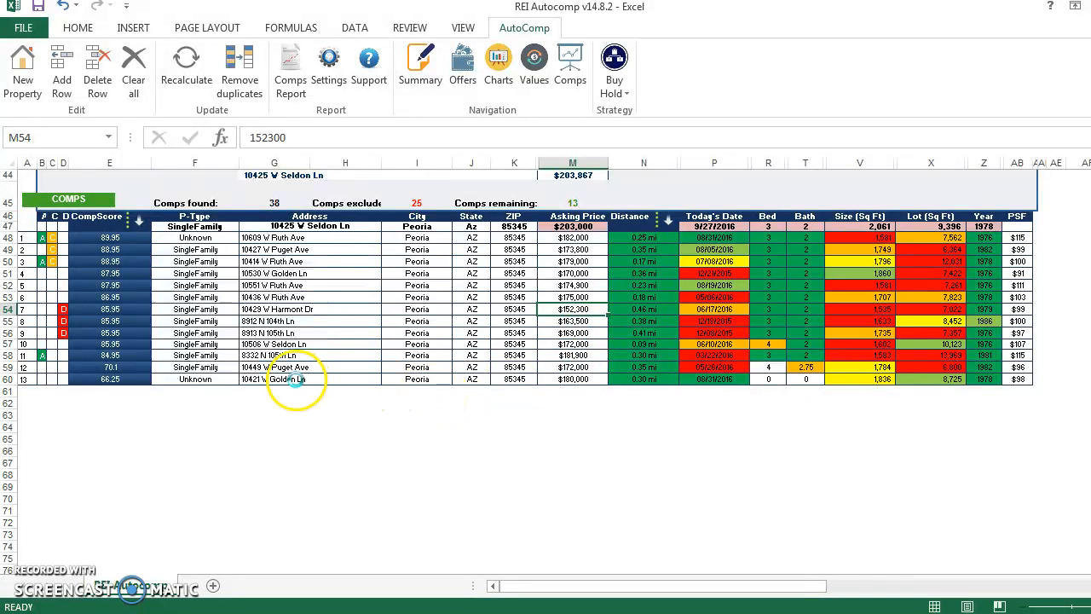
Copy the address of the comp in row 60 of the Excel list and search for it on Google in Chrome
{"action": "mouse_move", "coordinate": [232, 611]}
{"action": "left_click", "coordinate": [232, 541]}
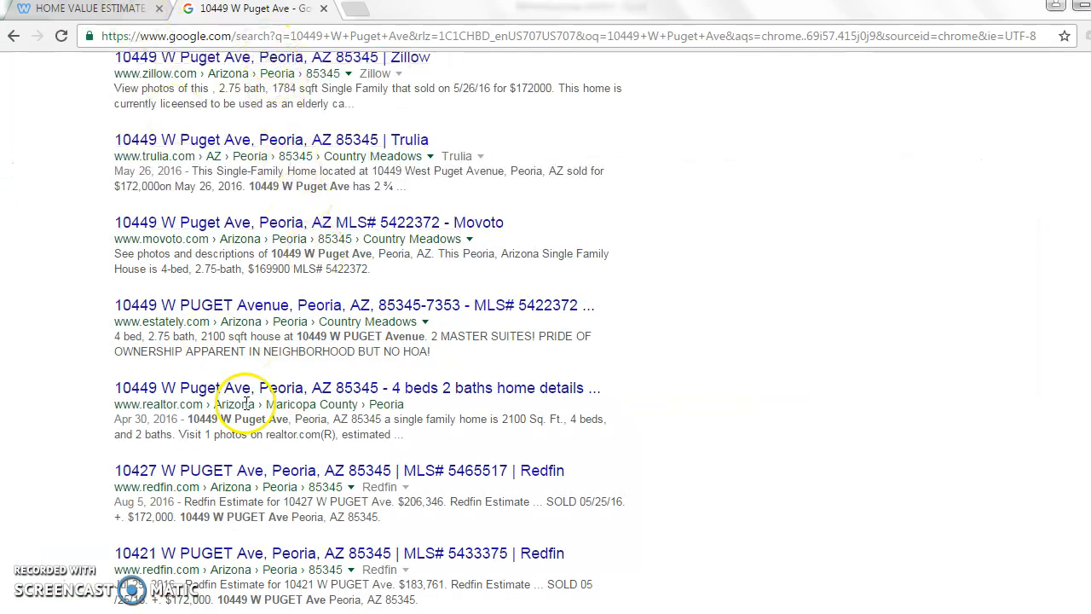
{"action": "key", "text": "alt+Tab"}
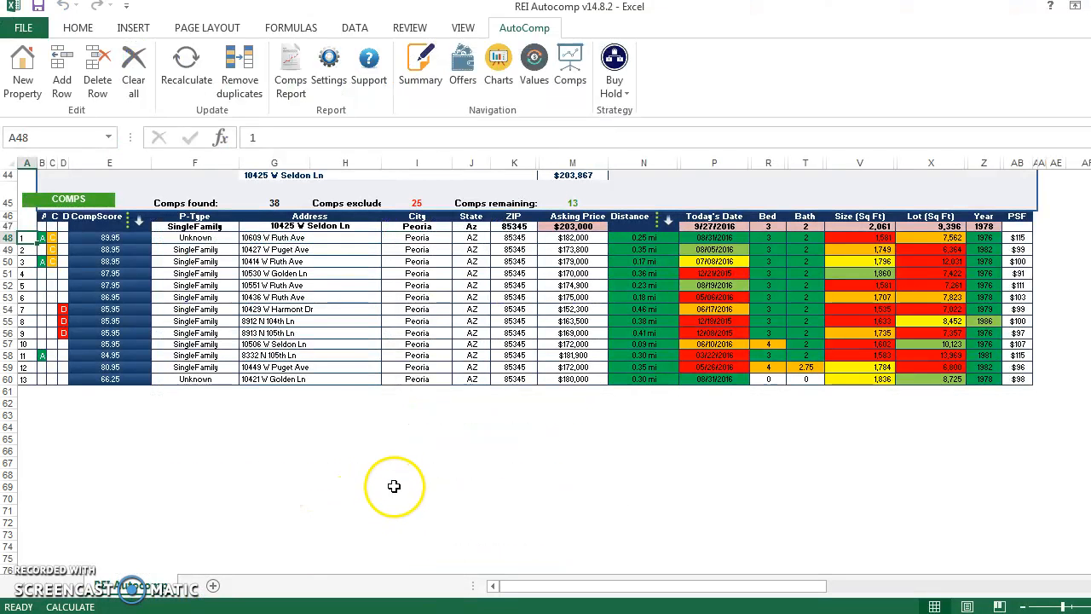
{"action": "left_click", "coordinate": [266, 379]}
{"action": "key", "text": "ctrl+c"}
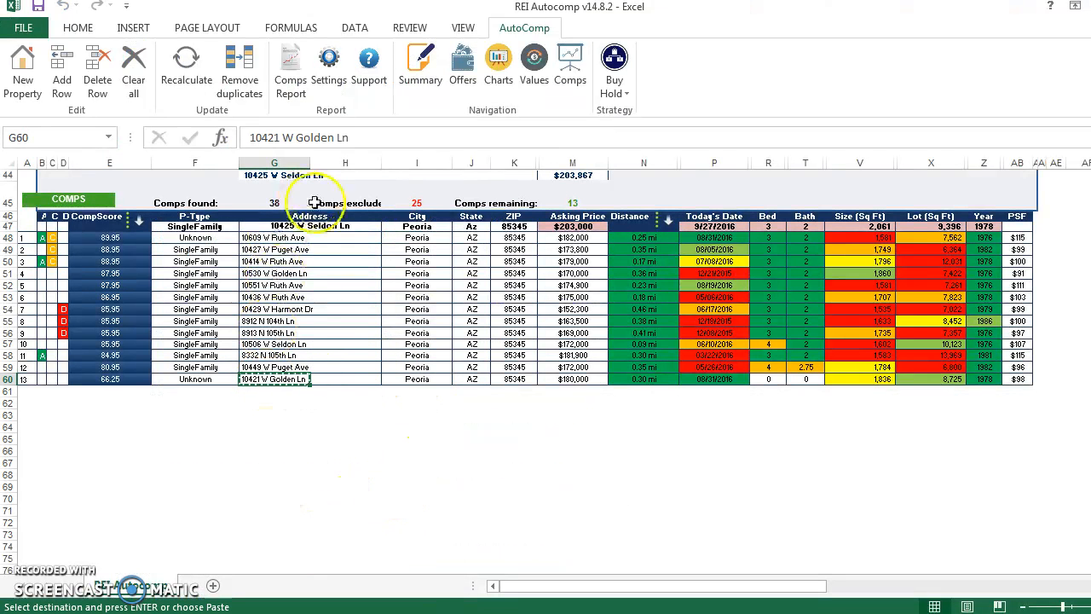
{"action": "key", "text": "alt+Tab"}
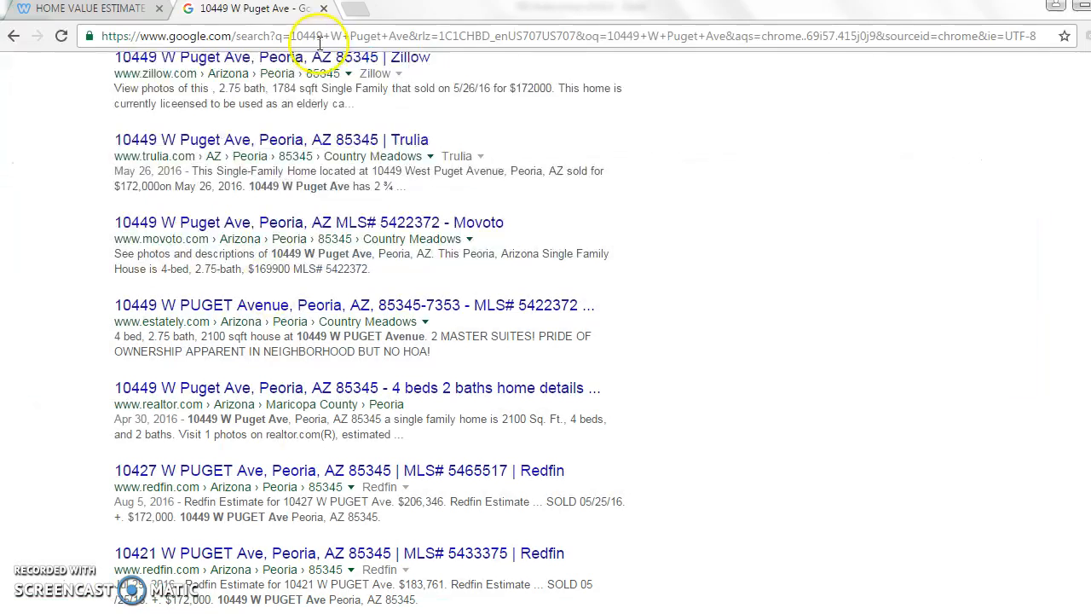
{"action": "left_click", "coordinate": [259, 39]}
{"action": "key", "text": "ctrl+v"}
{"action": "key", "text": "Return"}
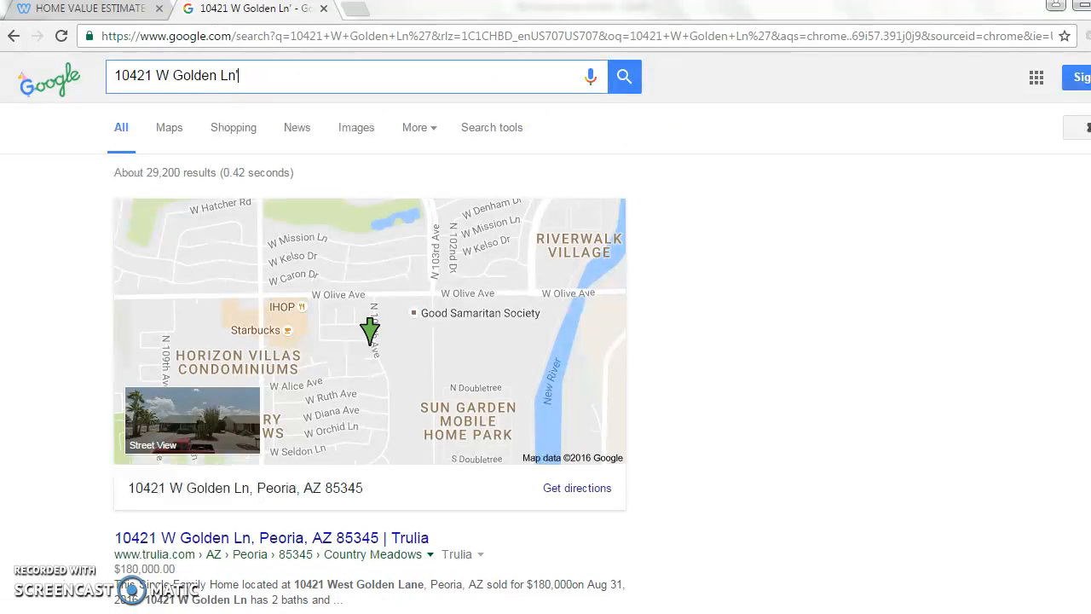
Look through the search results for the comp's bed and bath counts and open its Redfin listing
{"action": "scroll", "coordinate": [792, 258], "scroll_direction": "down", "scroll_amount": 2}
{"action": "scroll", "coordinate": [370, 332], "scroll_direction": "down", "scroll_amount": 3}
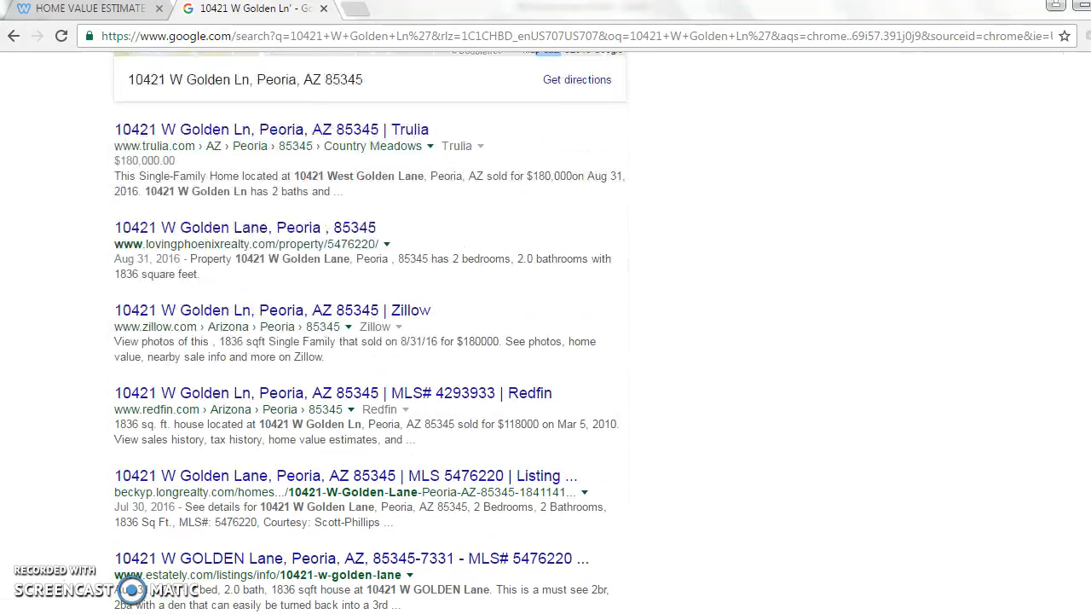
{"action": "scroll", "coordinate": [369, 333], "scroll_direction": "down", "scroll_amount": 1}
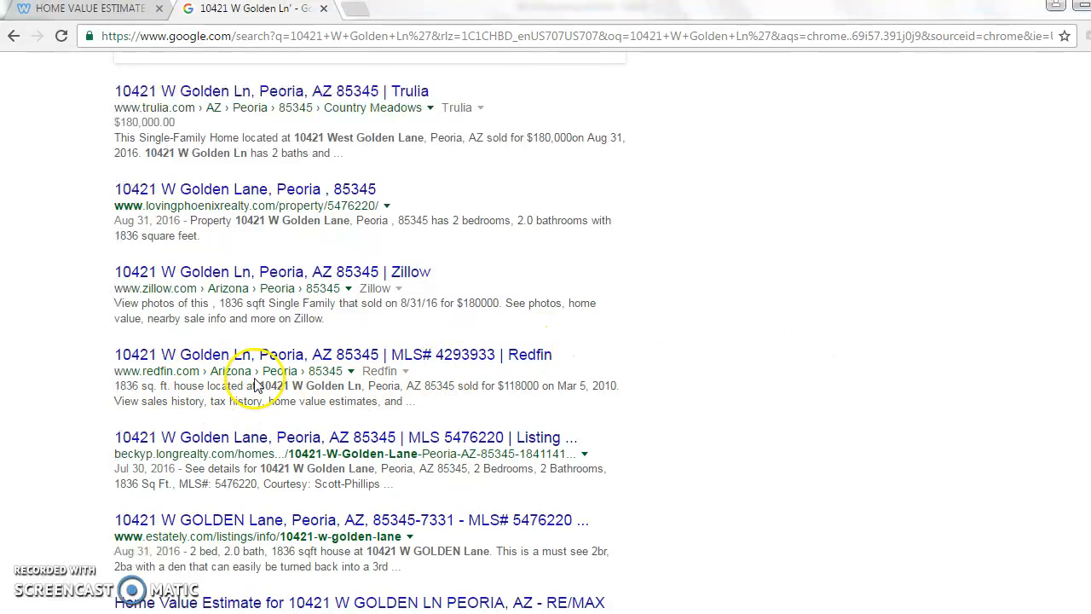
{"action": "left_click", "coordinate": [313, 355]}
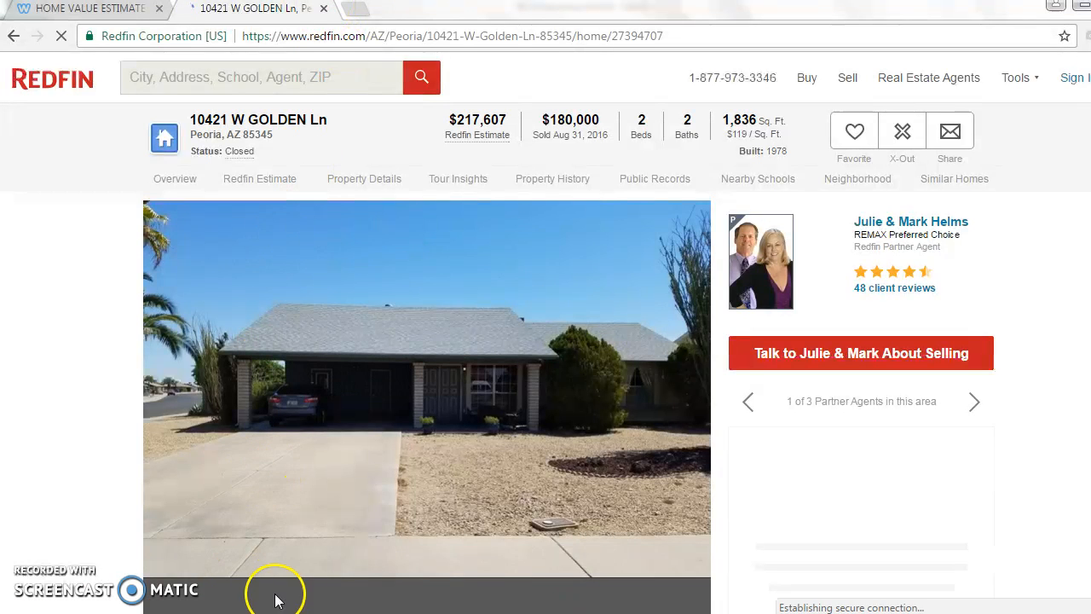
Enter 2 beds and 2 baths for the Golden Ln comp in the Excel comps list and recalculate the comps
{"action": "left_click", "coordinate": [279, 612]}
{"action": "left_click", "coordinate": [768, 379]}
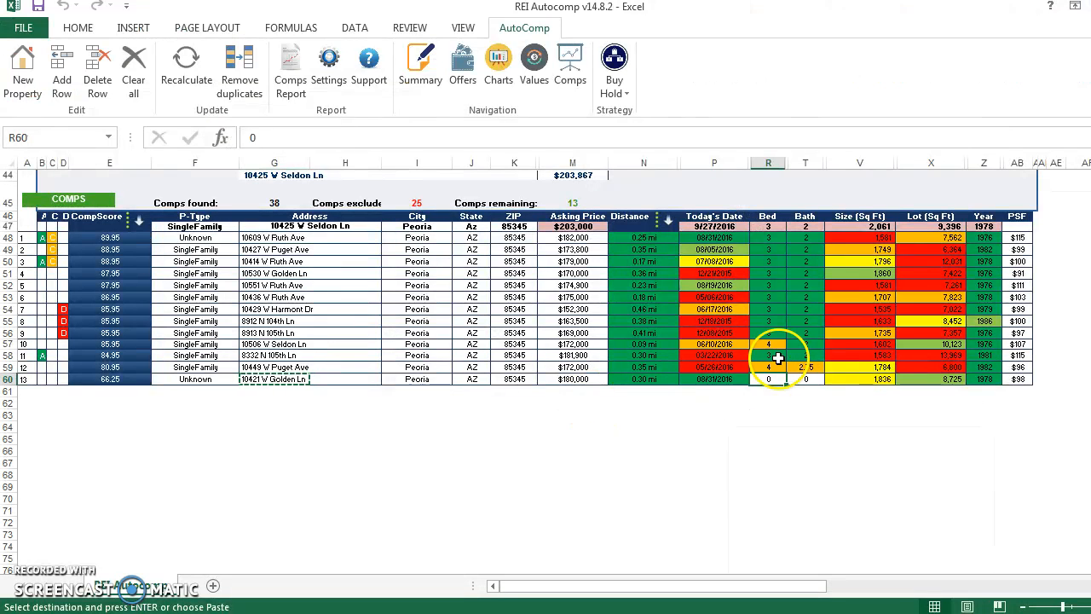
{"action": "type", "text": "2"}
{"action": "left_click", "coordinate": [810, 378]}
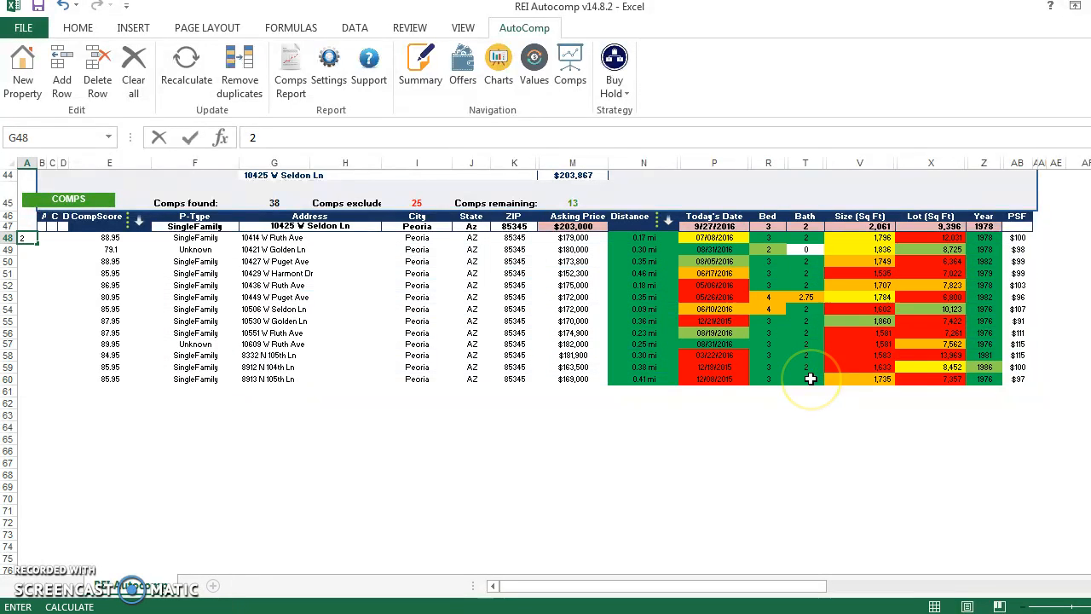
{"action": "left_click", "coordinate": [808, 250]}
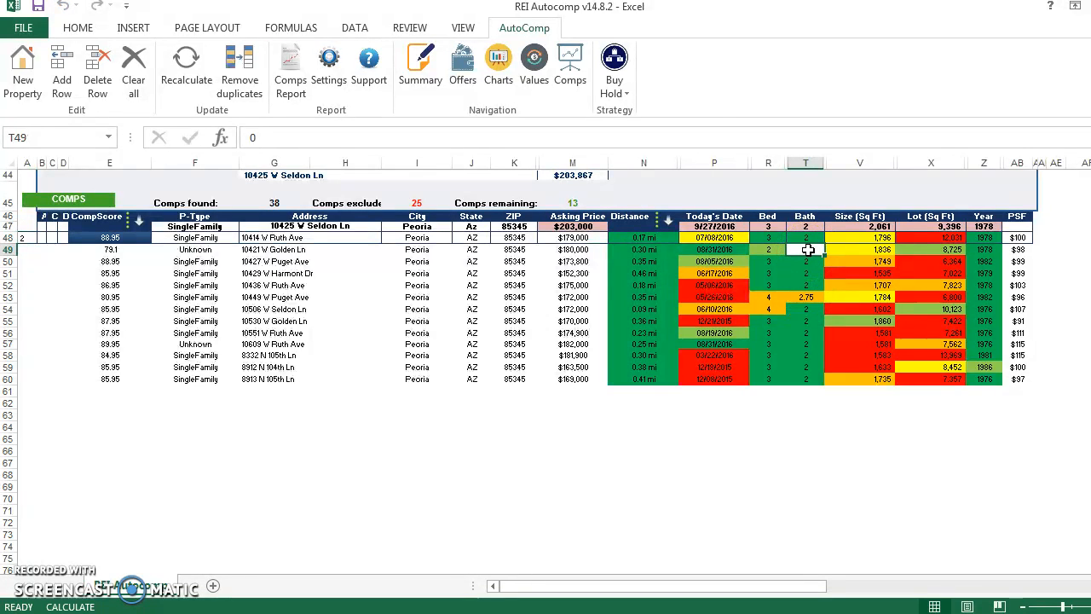
{"action": "left_click", "coordinate": [417, 312]}
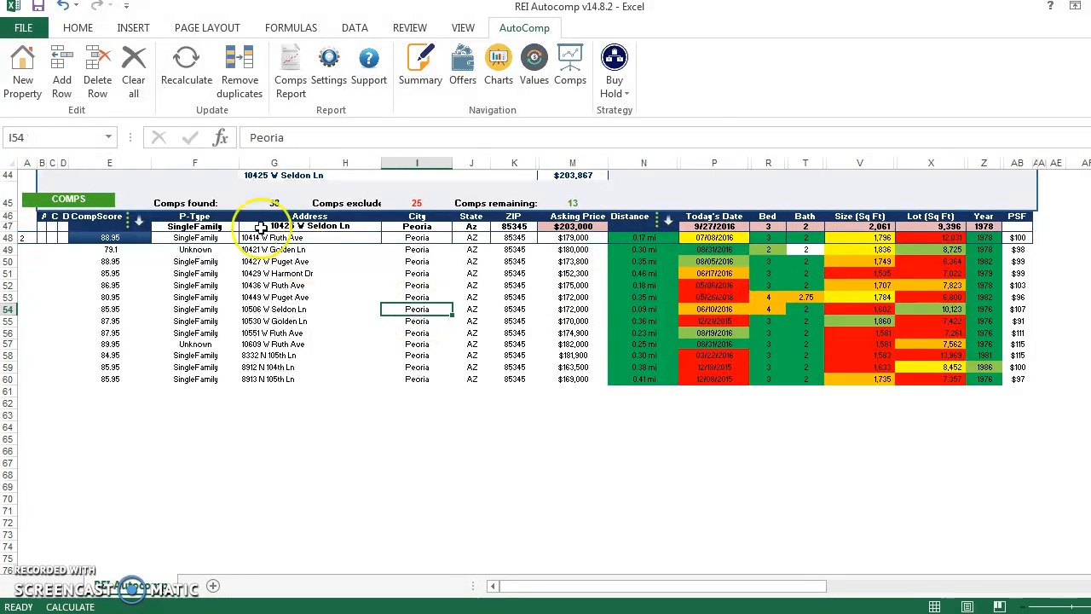
{"action": "left_click", "coordinate": [186, 68]}
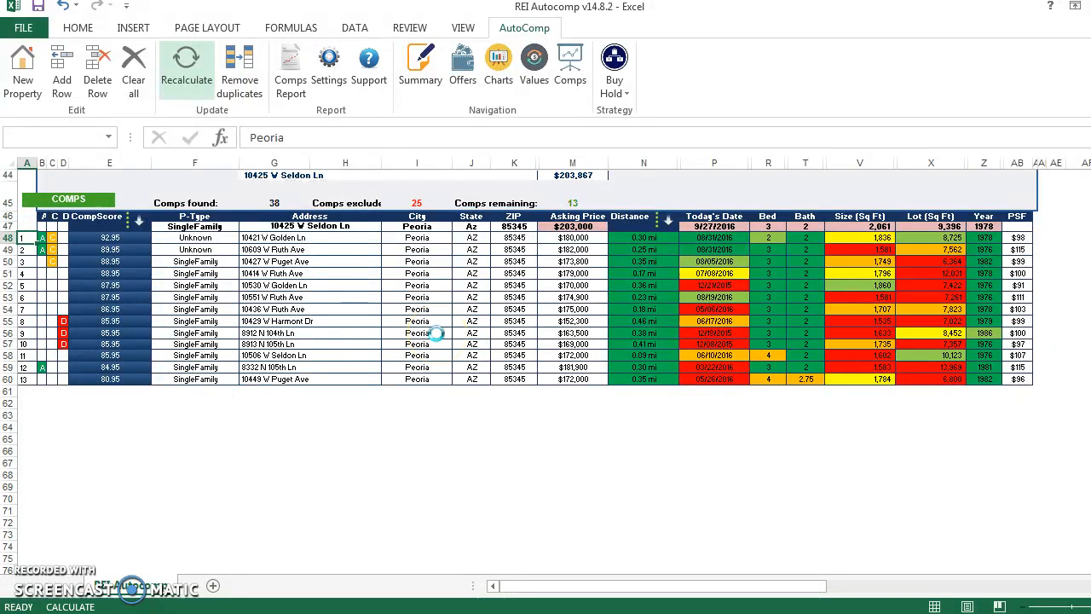
Review the property summary and the ARV, CMV and DMV values section
{"action": "left_click", "coordinate": [417, 85]}
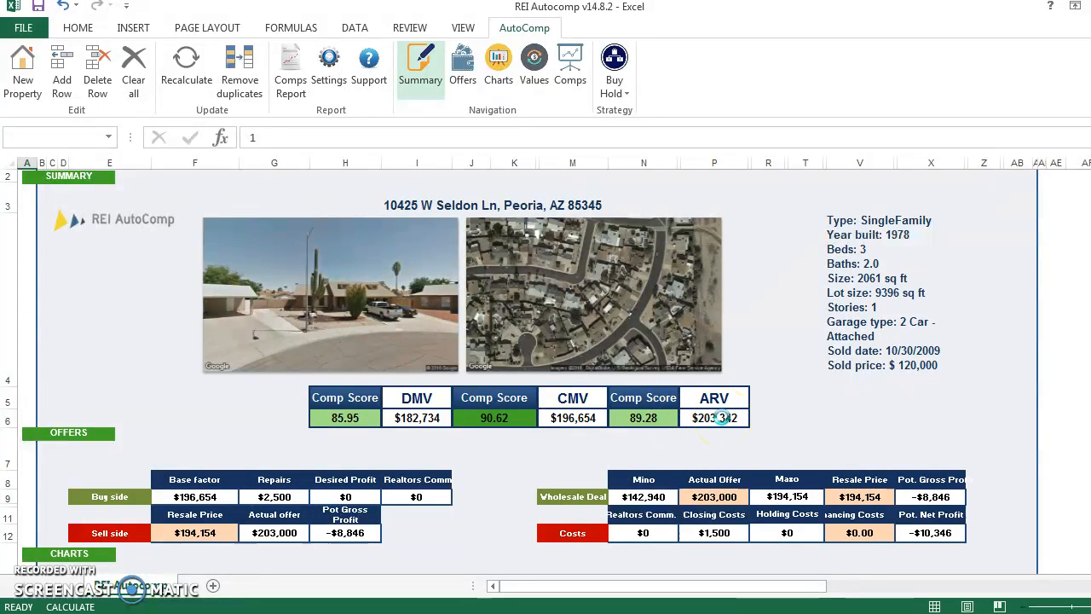
{"action": "left_click", "coordinate": [555, 72]}
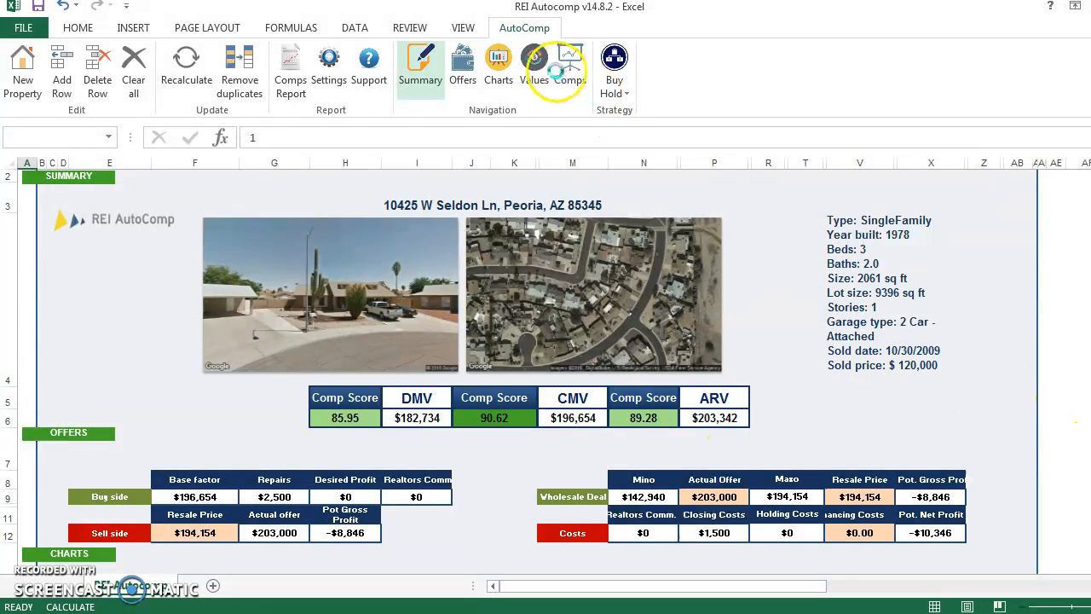
{"action": "left_click", "coordinate": [534, 63]}
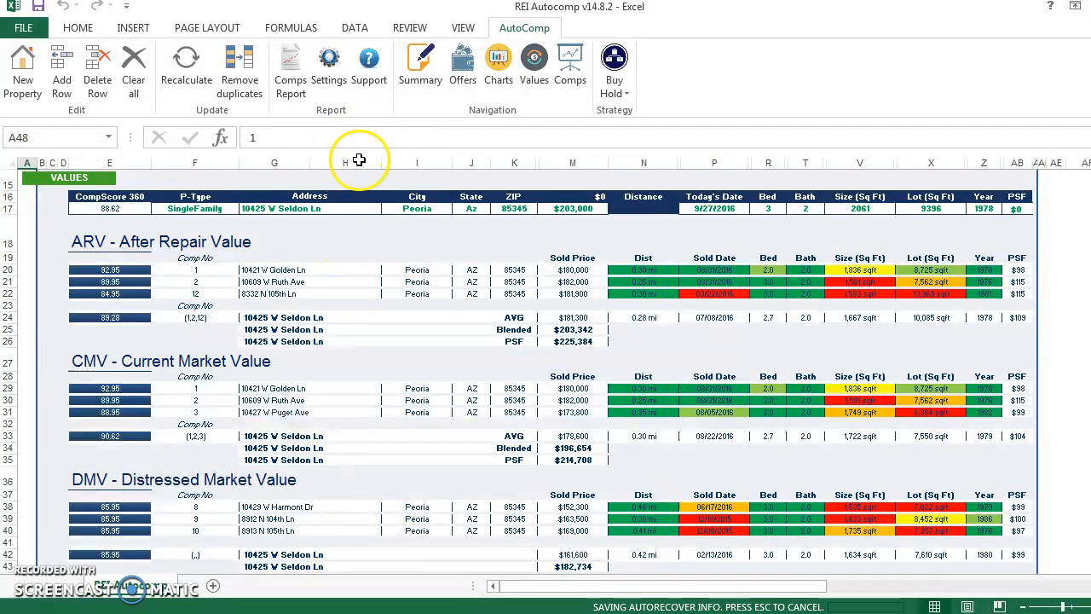
Open the AutoComp settings and set the comp parameters to a max distance of 1 mile and a max sold date of 6 months
{"action": "left_click", "coordinate": [333, 68]}
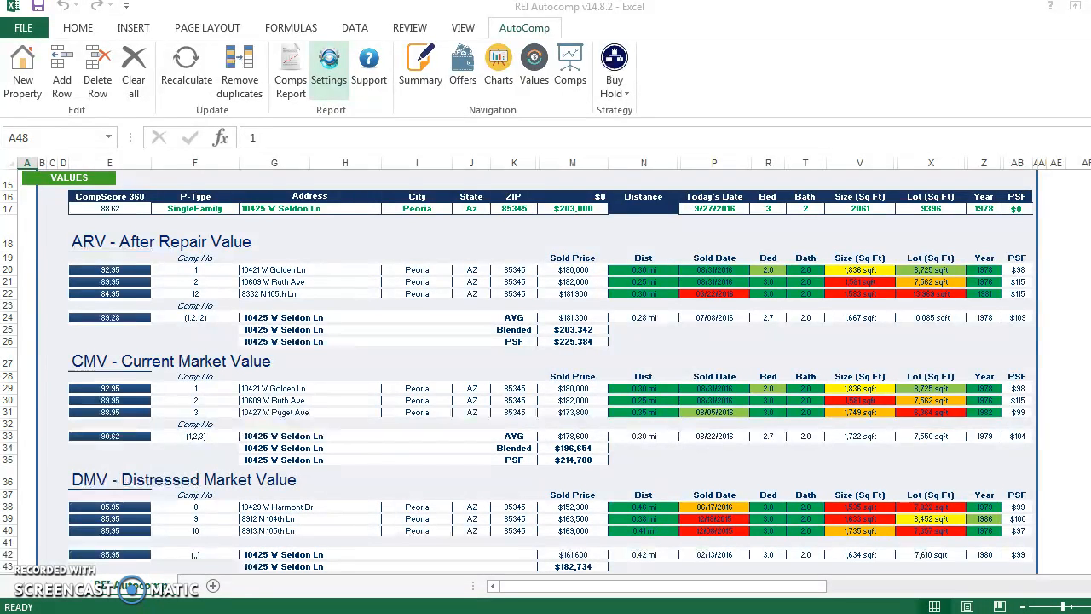
{"action": "left_click", "coordinate": [331, 66]}
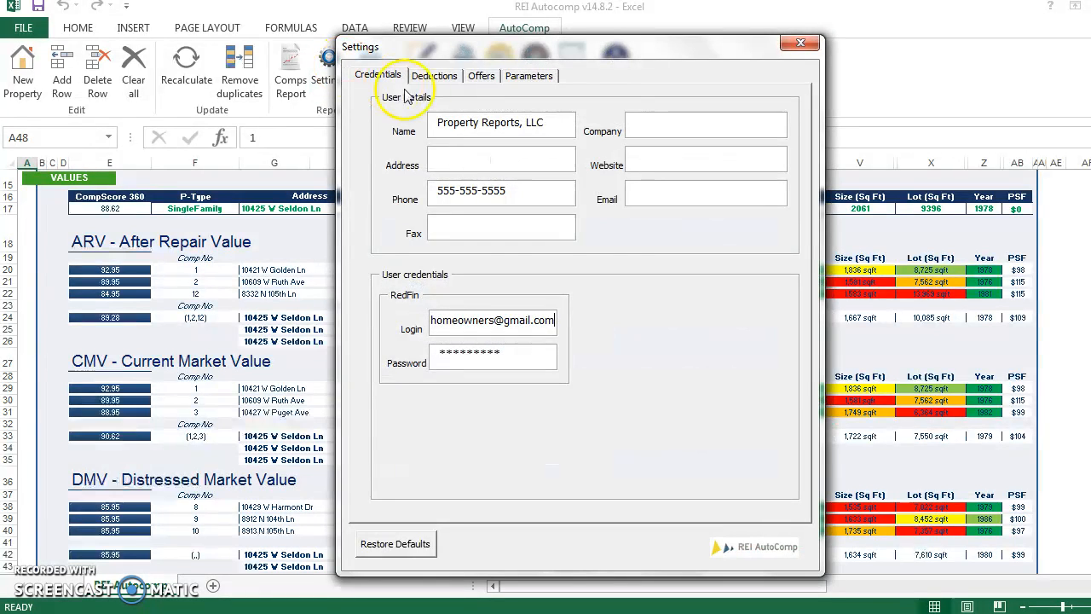
{"action": "left_click", "coordinate": [483, 77]}
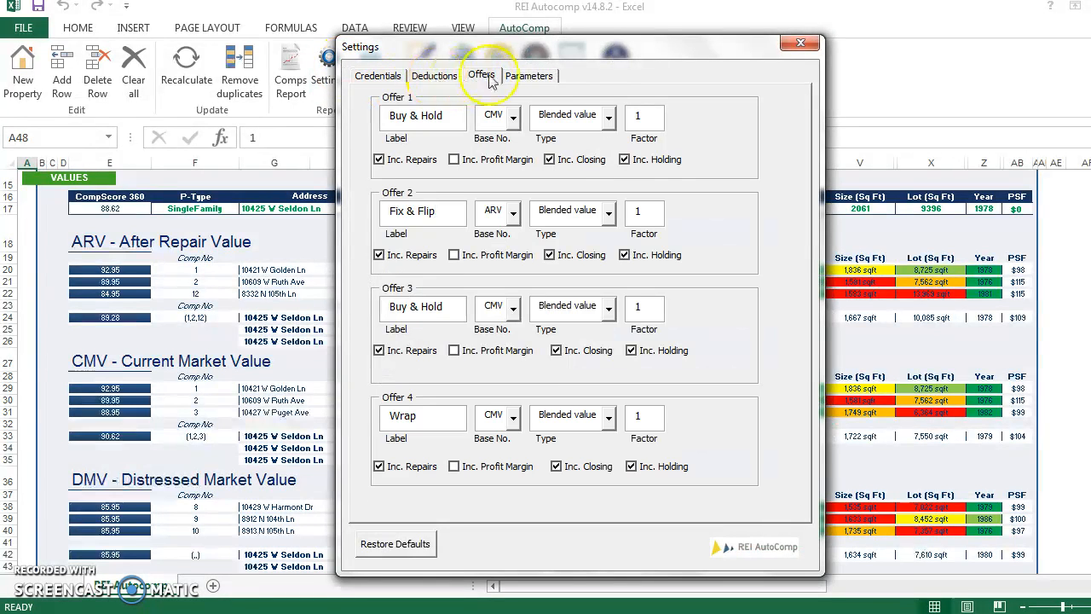
{"action": "left_click", "coordinate": [527, 75]}
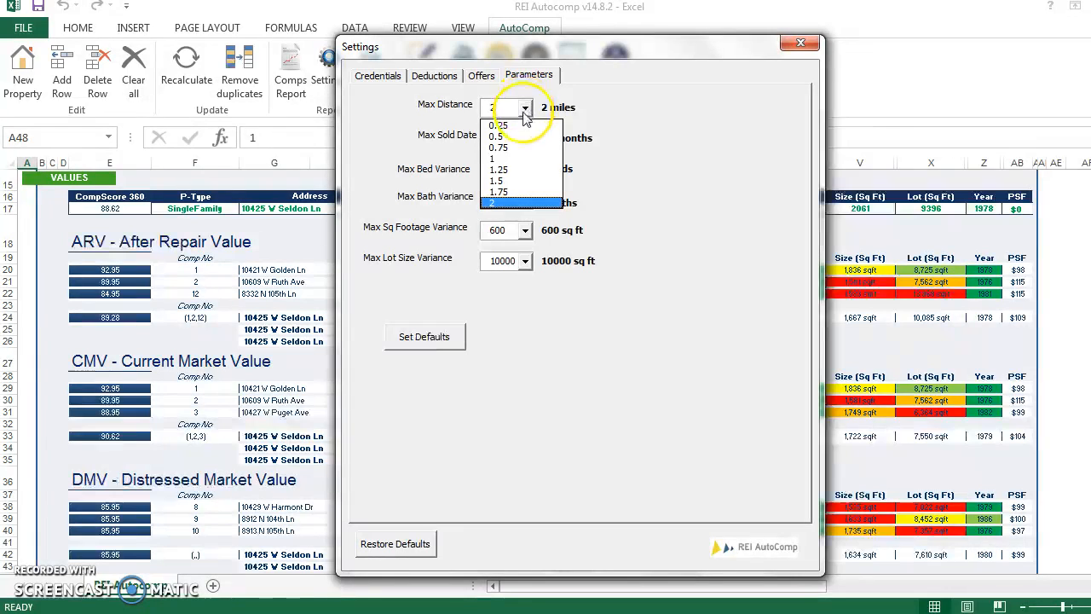
{"action": "left_click", "coordinate": [508, 160]}
{"action": "left_click", "coordinate": [510, 139]}
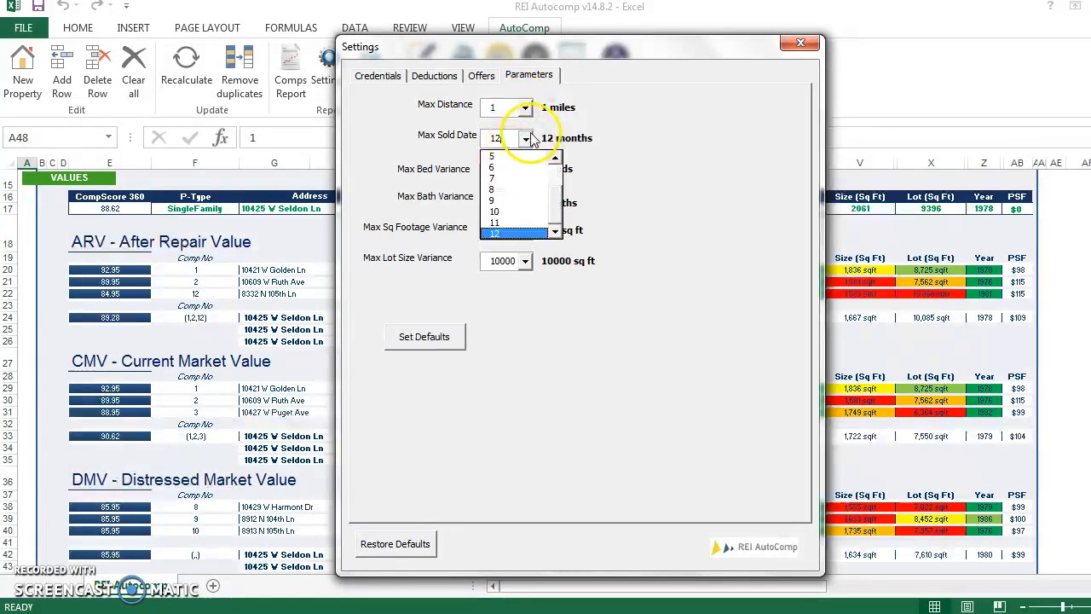
{"action": "left_click", "coordinate": [522, 197]}
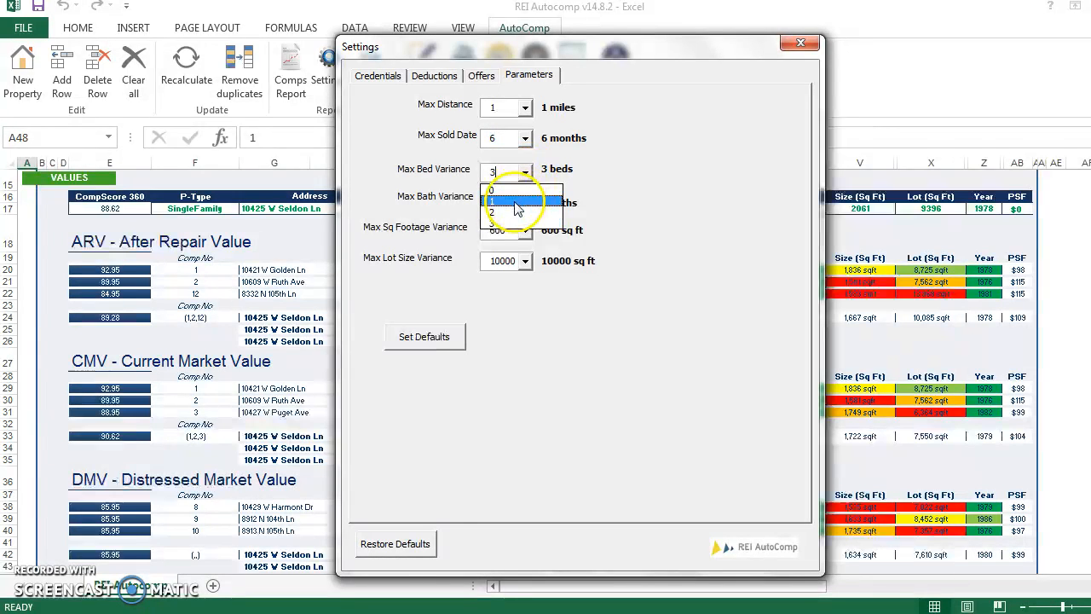
Set the max variances to 0 beds, 1 bath and 400 sq ft of square footage in the comp parameters
{"action": "left_click", "coordinate": [511, 201]}
{"action": "left_click", "coordinate": [526, 201]}
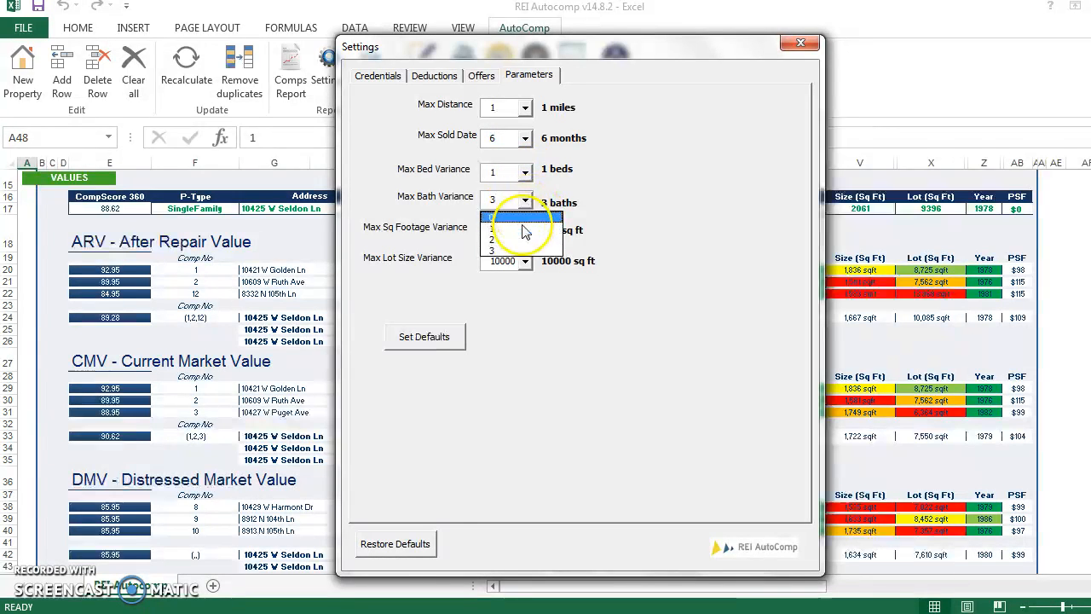
{"action": "left_click", "coordinate": [518, 236]}
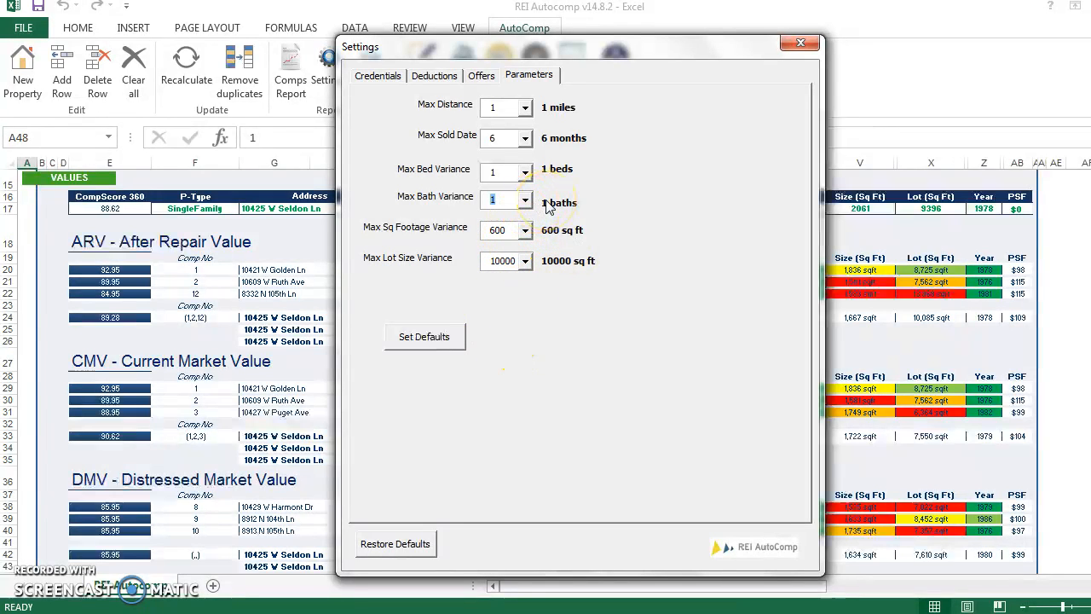
{"action": "left_click", "coordinate": [525, 172]}
{"action": "left_click", "coordinate": [502, 183]}
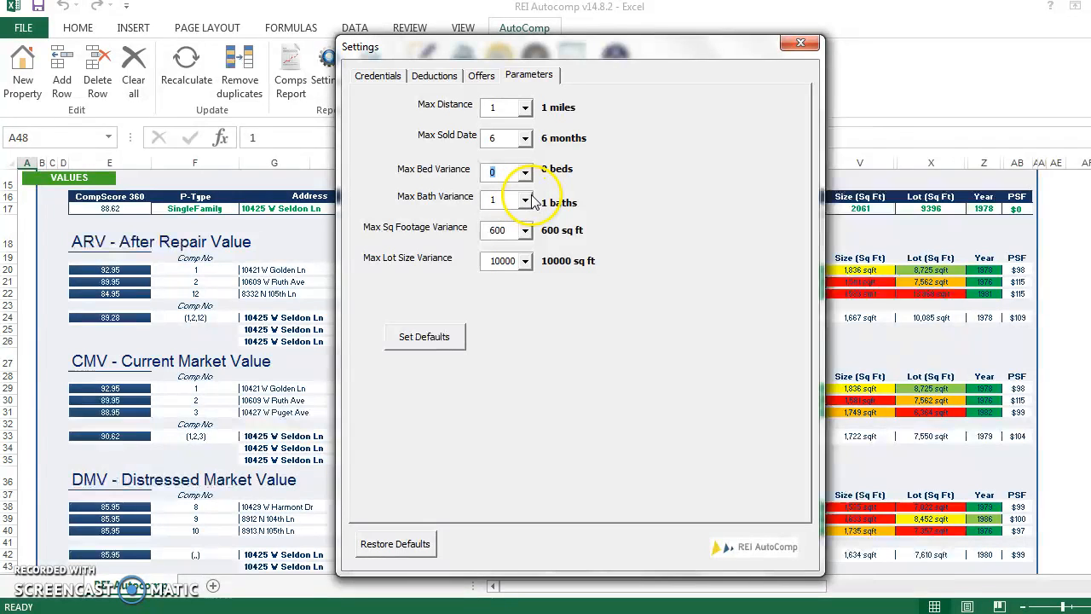
{"action": "left_click", "coordinate": [525, 232]}
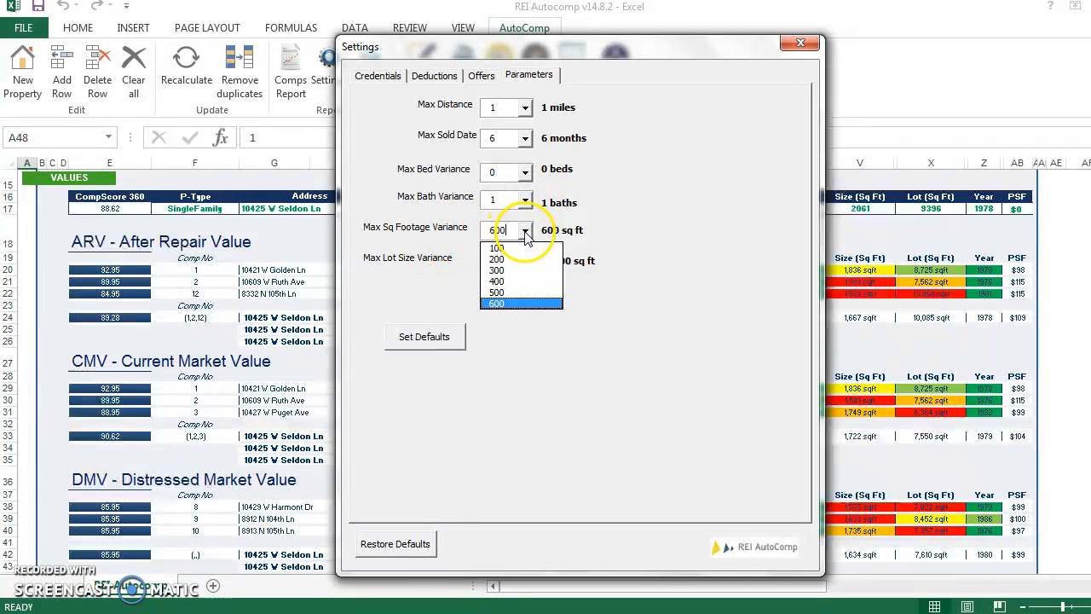
{"action": "left_click", "coordinate": [518, 282]}
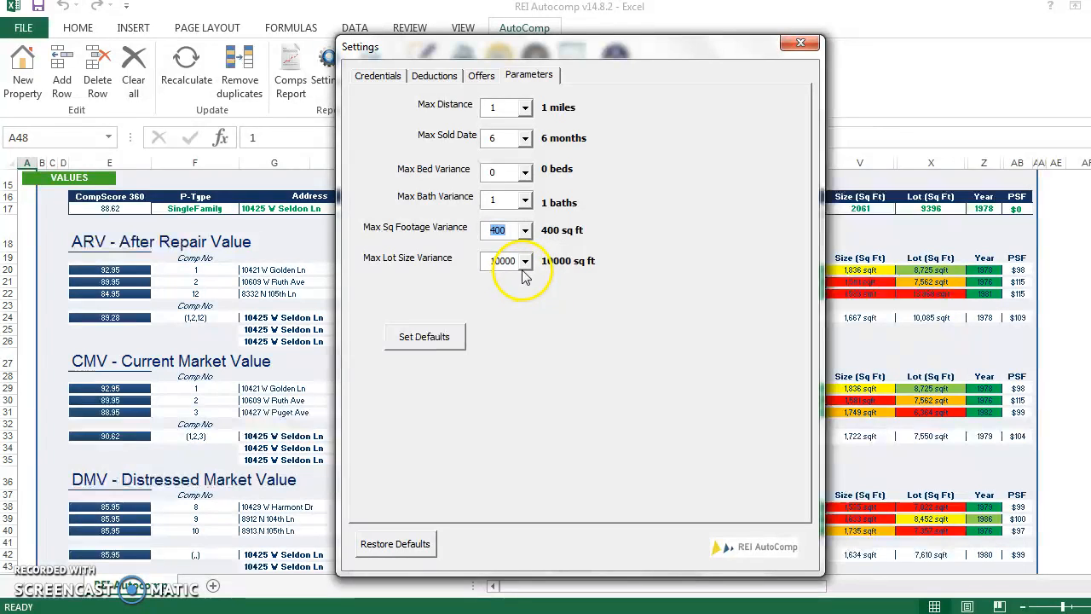
Close the settings and start a new property entry with the subject house's street address
{"action": "left_click", "coordinate": [801, 53]}
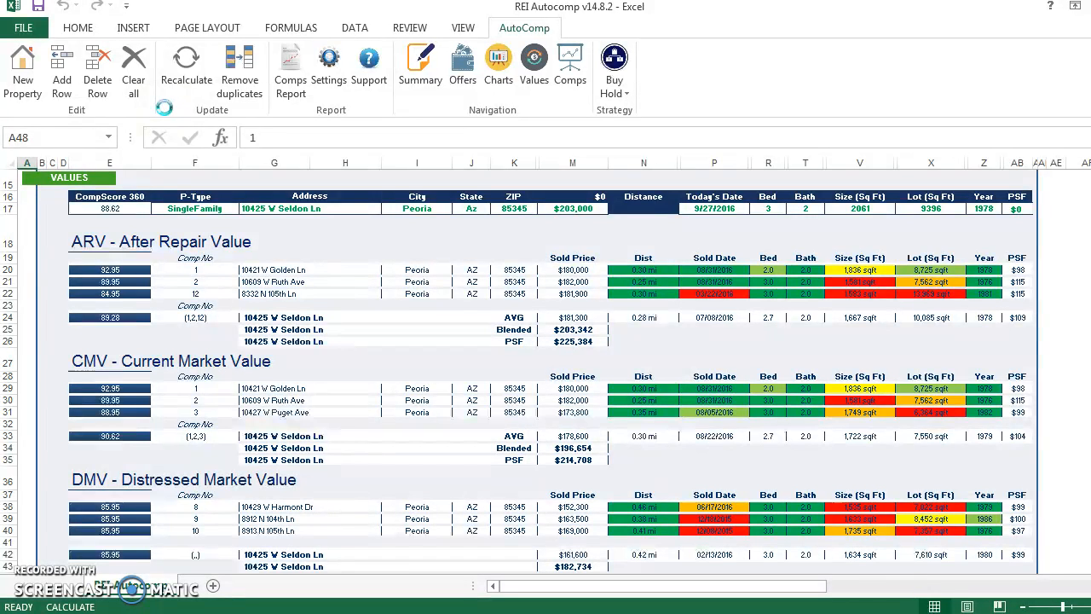
{"action": "left_click", "coordinate": [23, 75]}
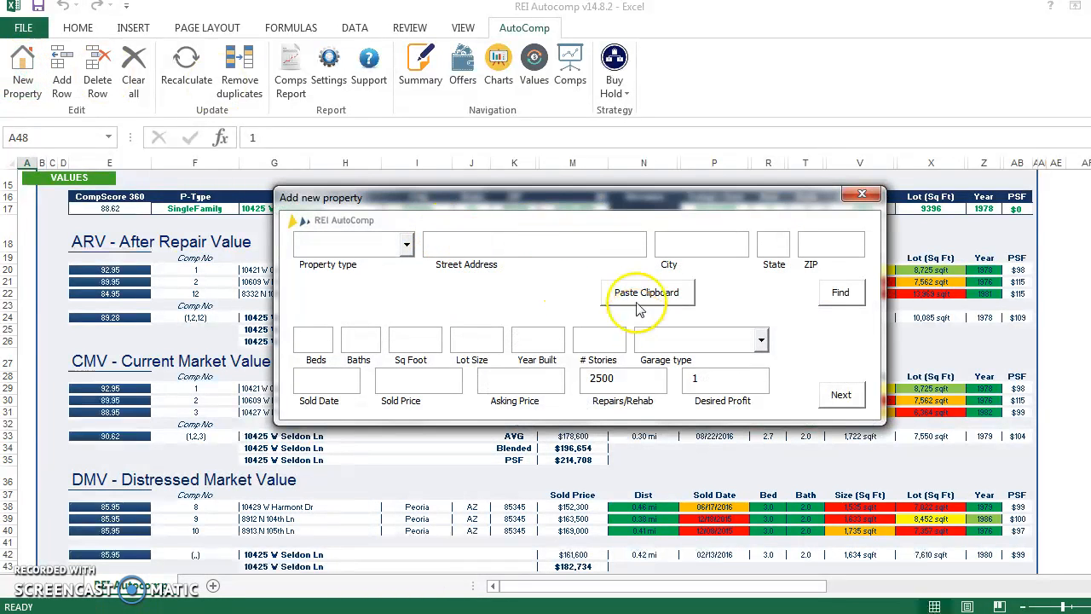
{"action": "left_click", "coordinate": [514, 245]}
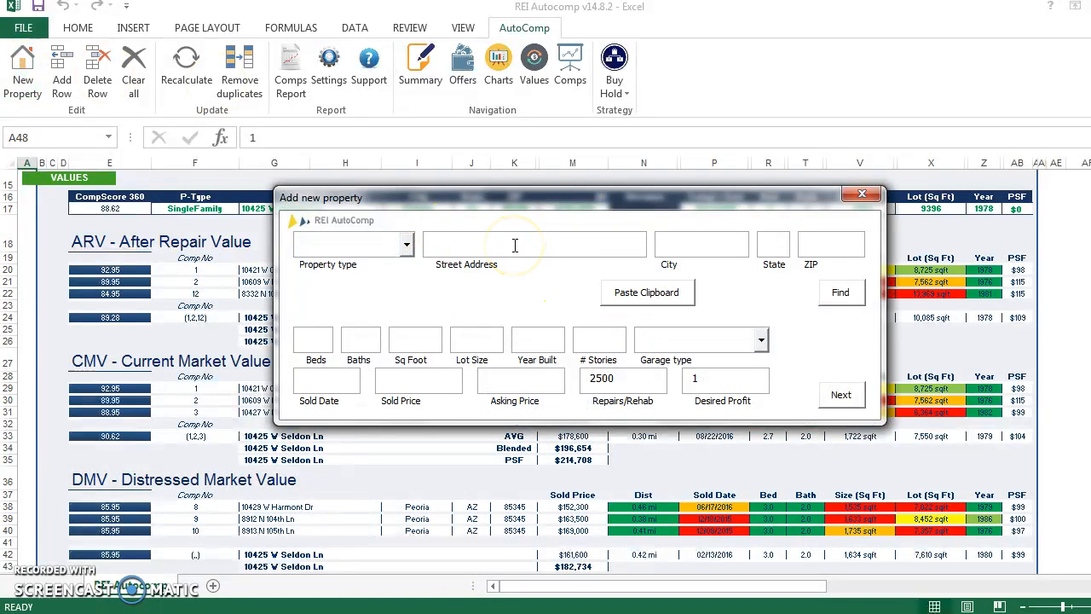
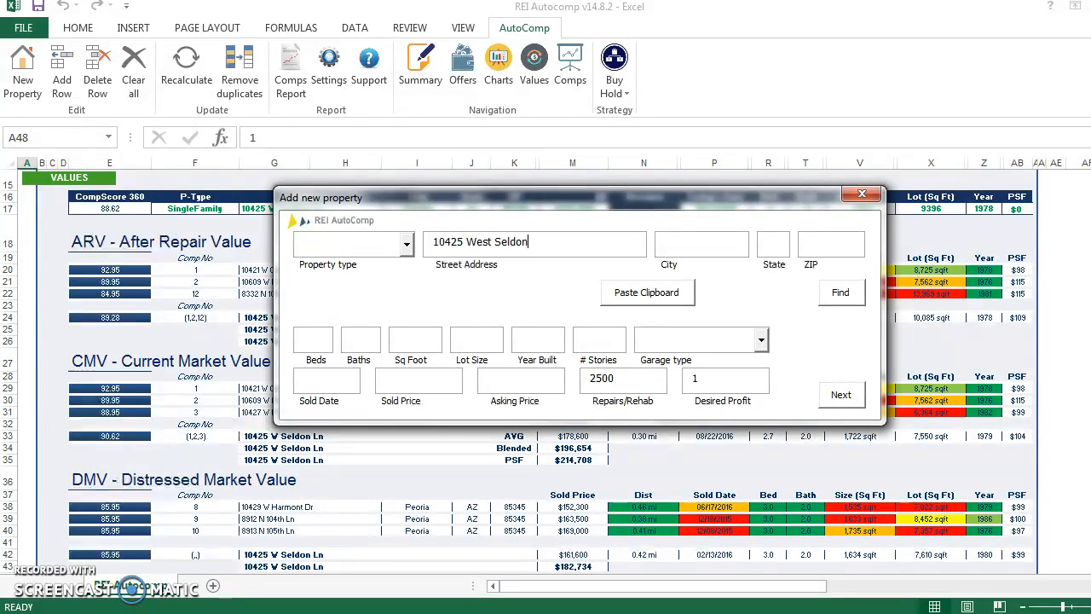
{"action": "key", "text": "Tab"}
Fill in the subject property's city, state and ZIP code and look up its property details
{"action": "key", "text": "Tab"}
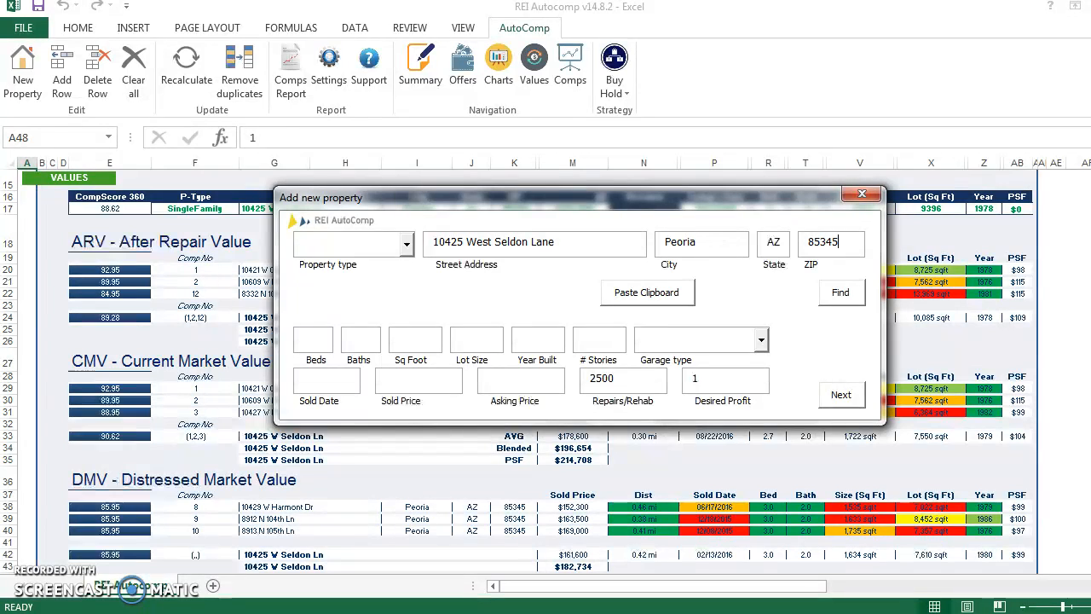
{"action": "left_click", "coordinate": [840, 293]}
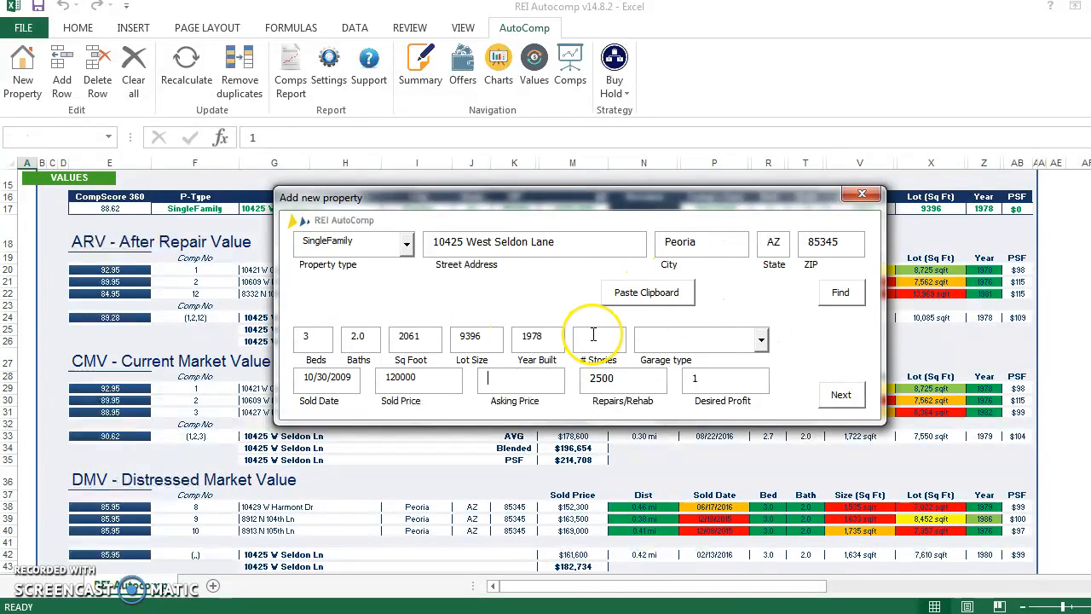
Set 1 story, a 2 Car - Attached garage and an asking price of 203000, and import comps from Redfin, Eppraisal, Zillow and City-Data
{"action": "left_click", "coordinate": [761, 339]}
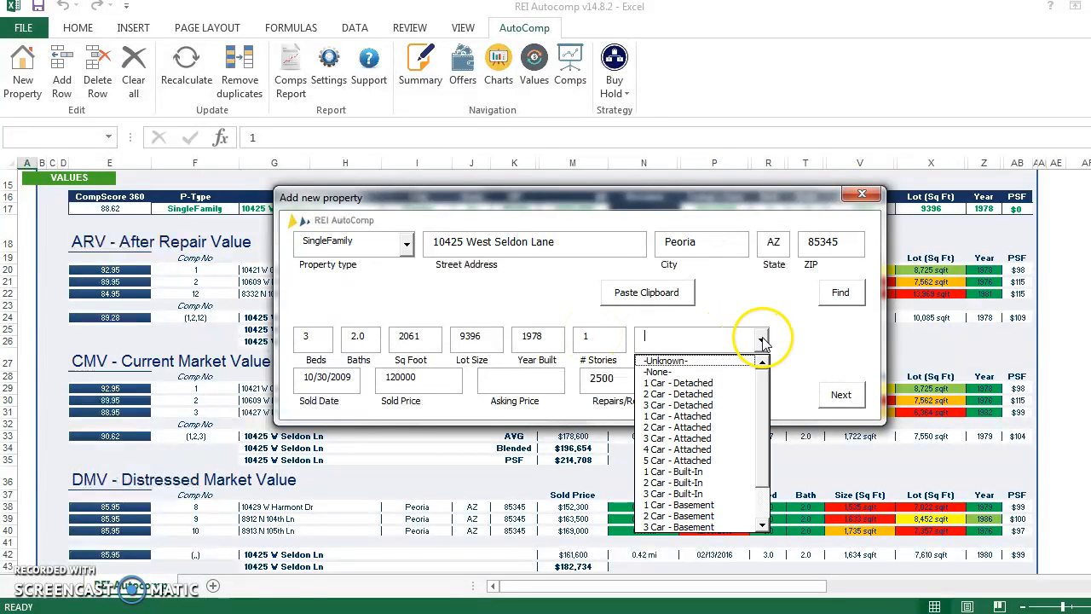
{"action": "left_click", "coordinate": [682, 426]}
{"action": "left_click", "coordinate": [543, 382]}
{"action": "type", "text": "203000"}
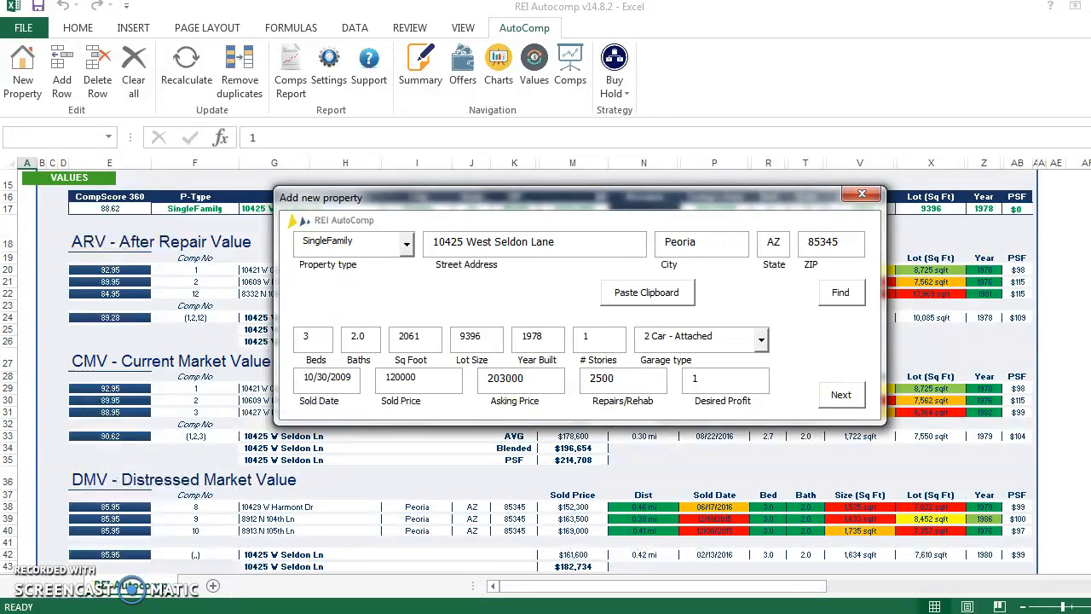
{"action": "key", "text": "BackSpace"}
{"action": "type", "text": "000"}
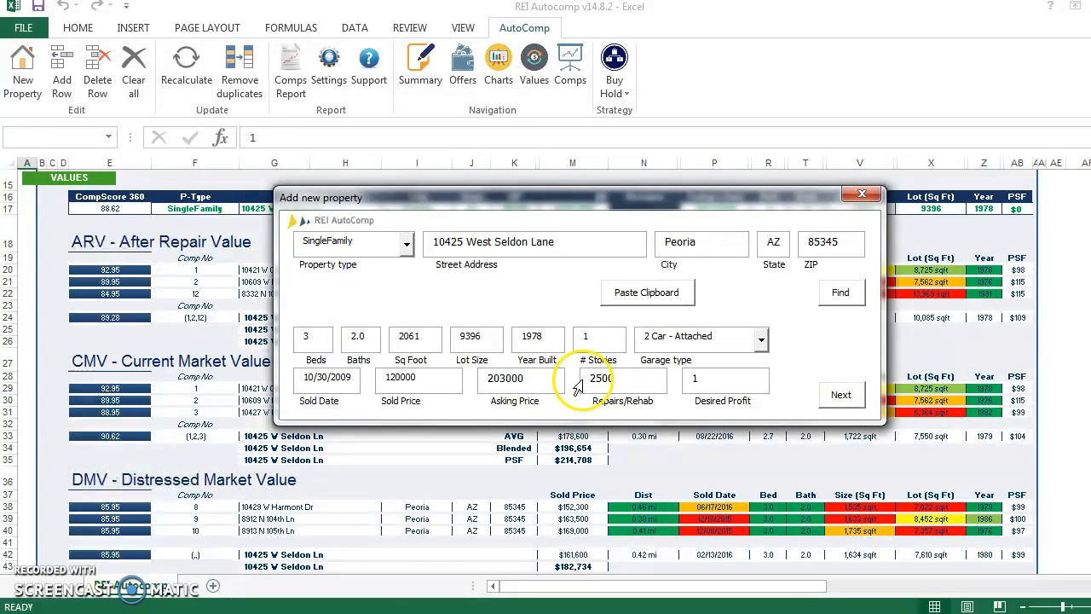
{"action": "left_click", "coordinate": [859, 394]}
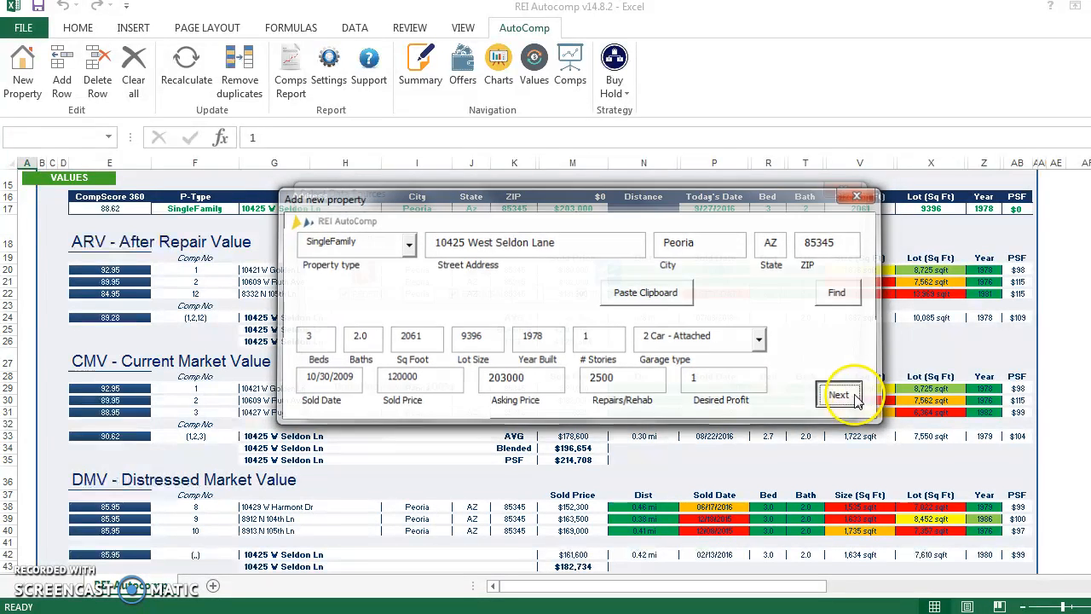
{"action": "left_click", "coordinate": [842, 395]}
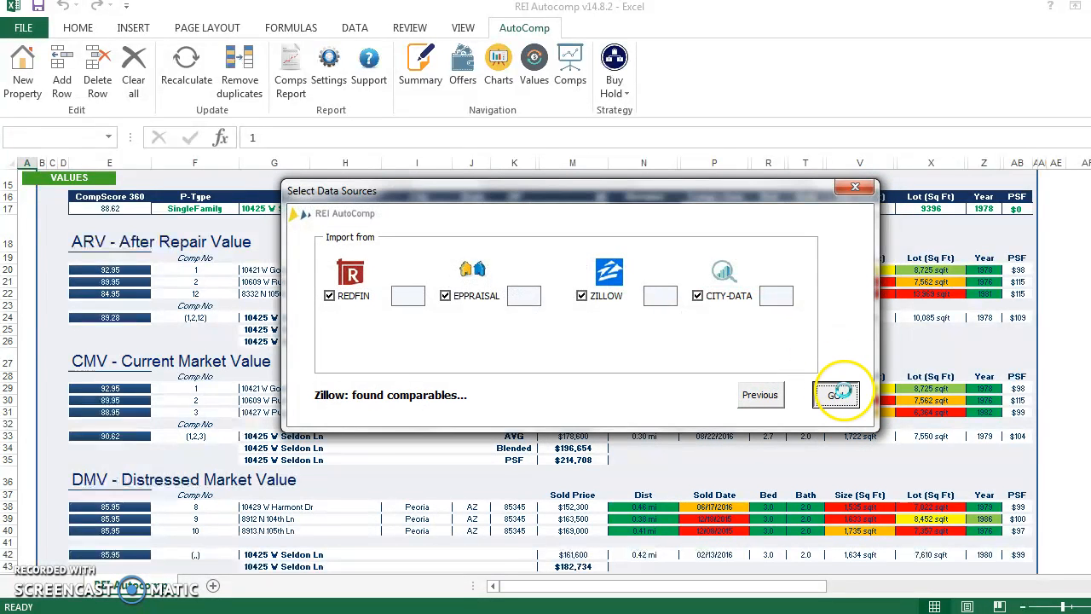